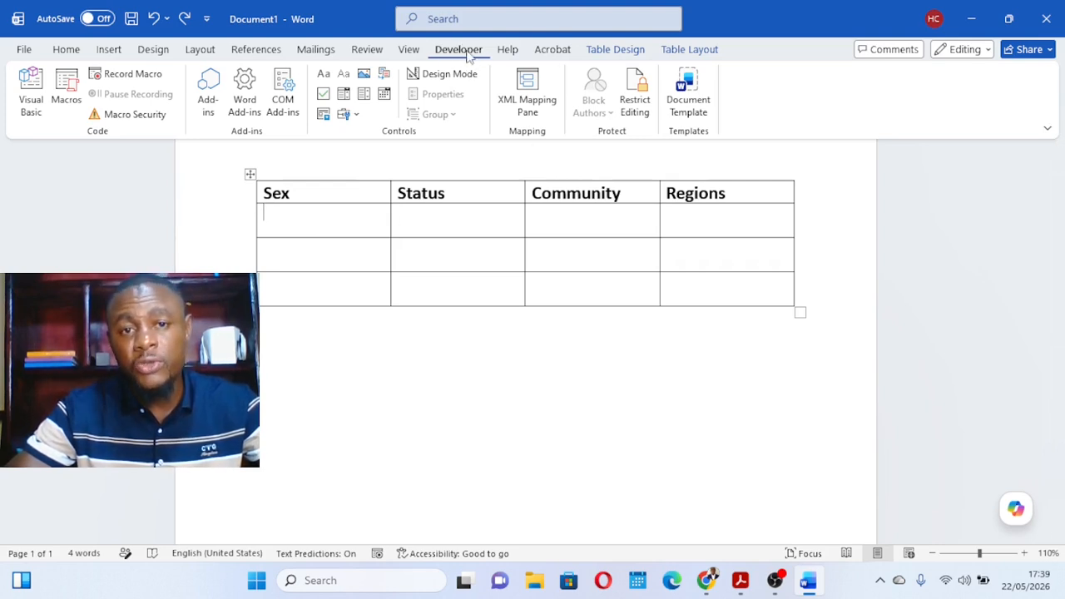
Make sure the Developer tab is enabled in the ribbon customization options and accept the settings
click(24, 50)
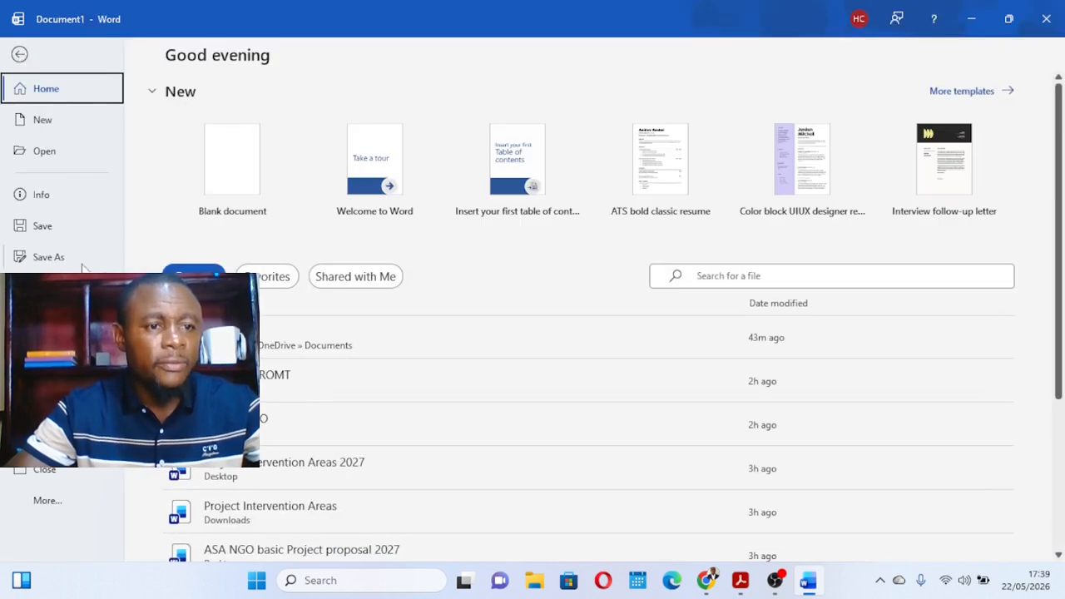
click(47, 501)
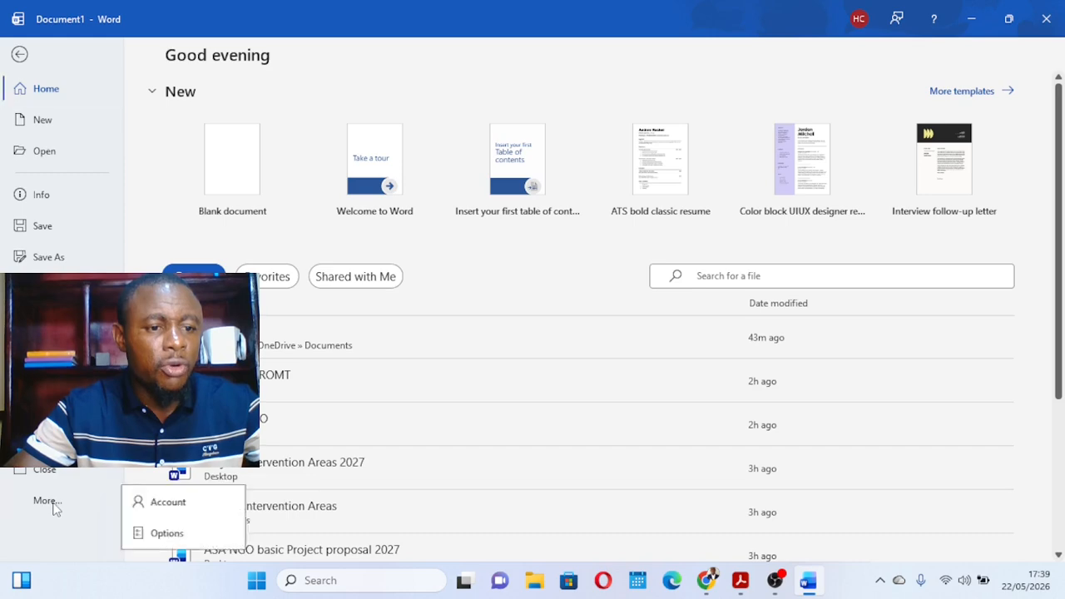
click(170, 537)
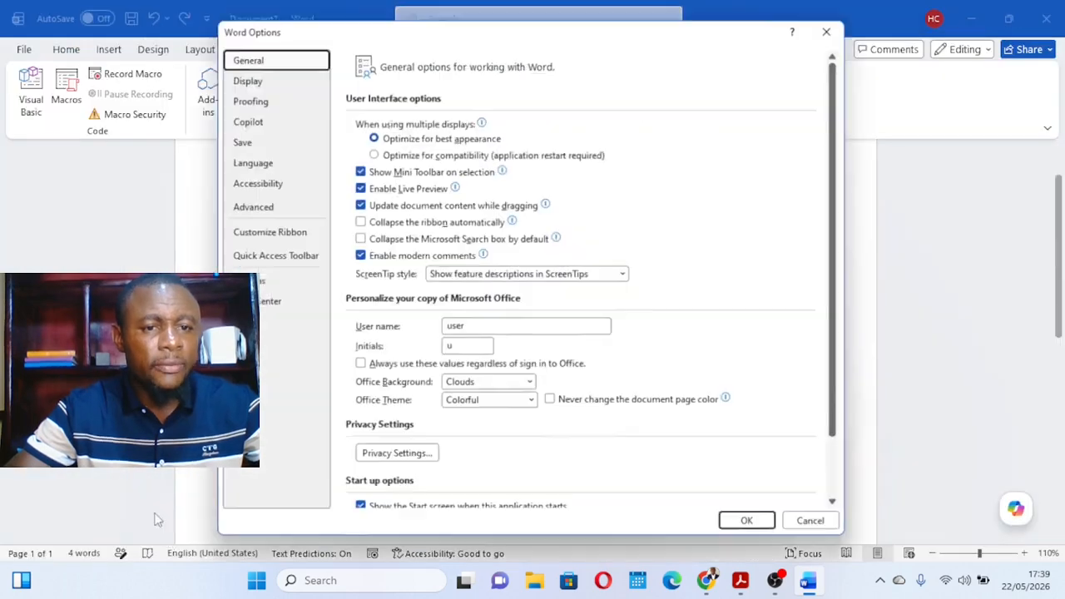
click(252, 233)
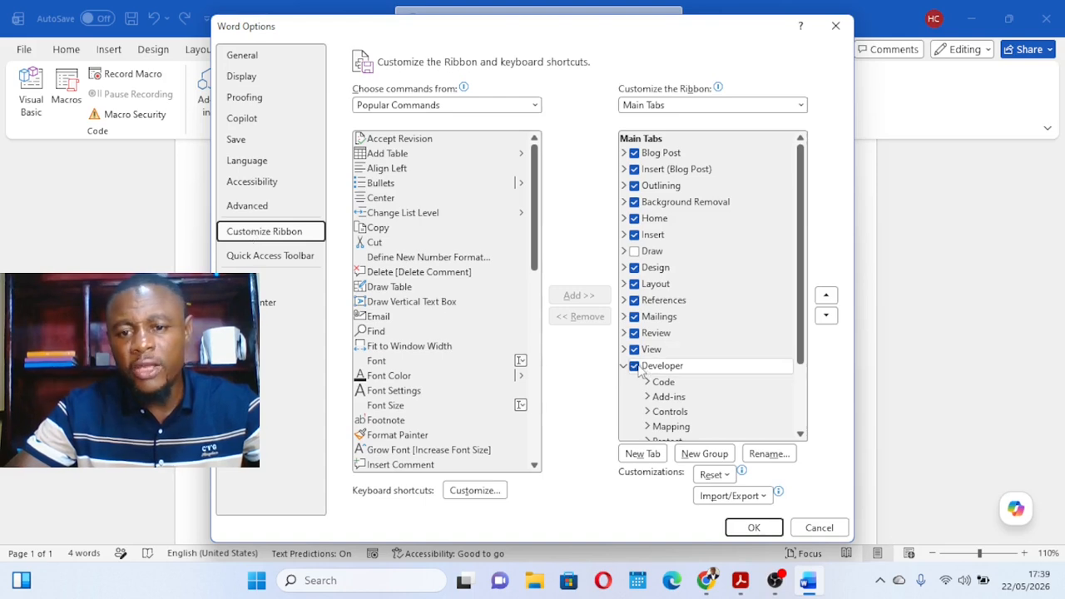
click(640, 371)
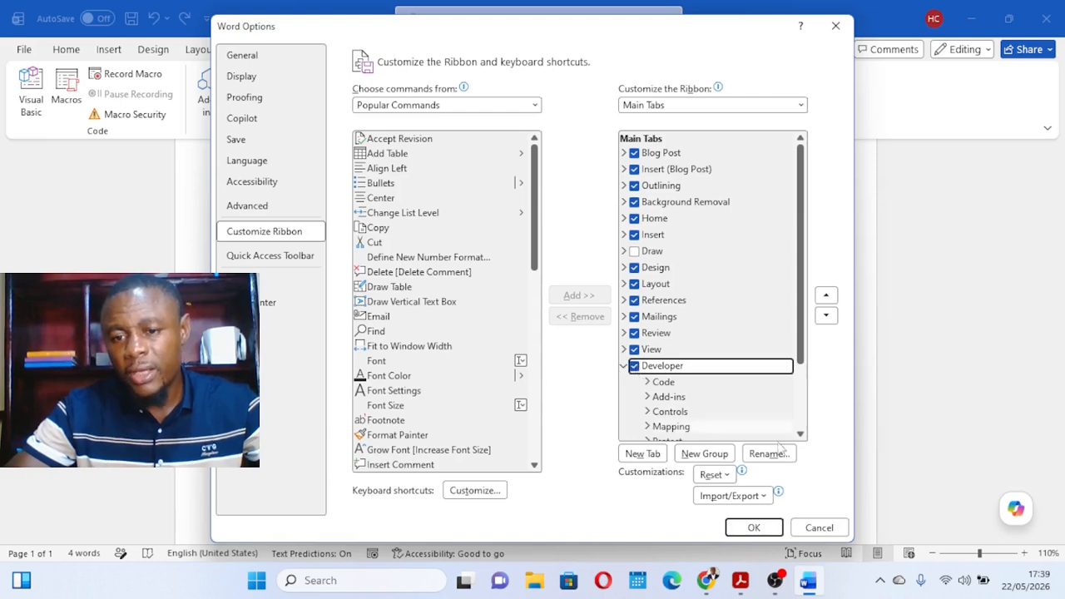
click(752, 529)
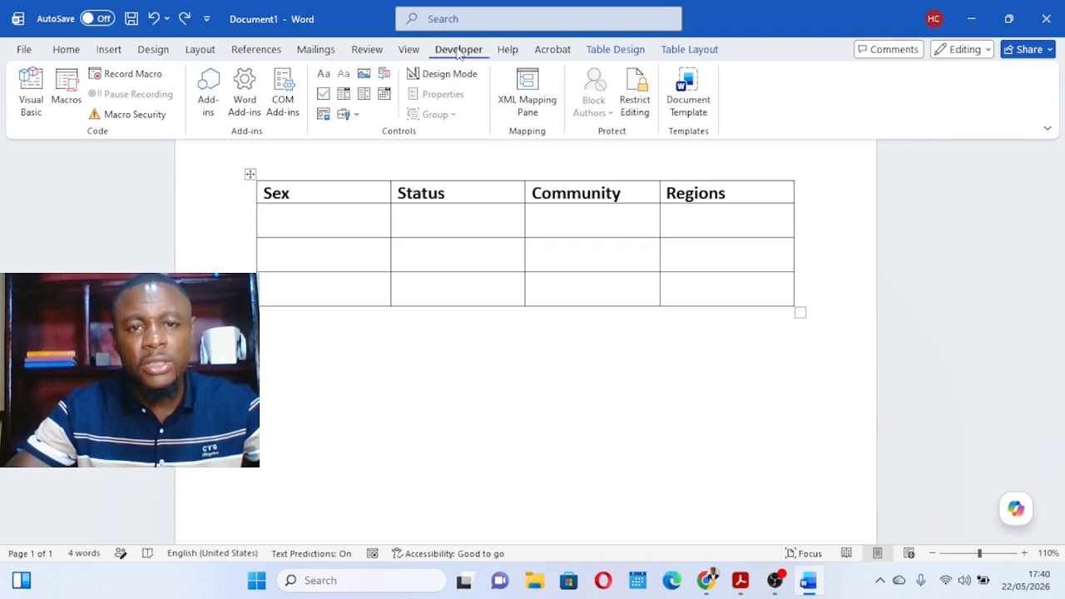
Insert a drop-down list content control in the first empty cell under the Sex heading
click(324, 55)
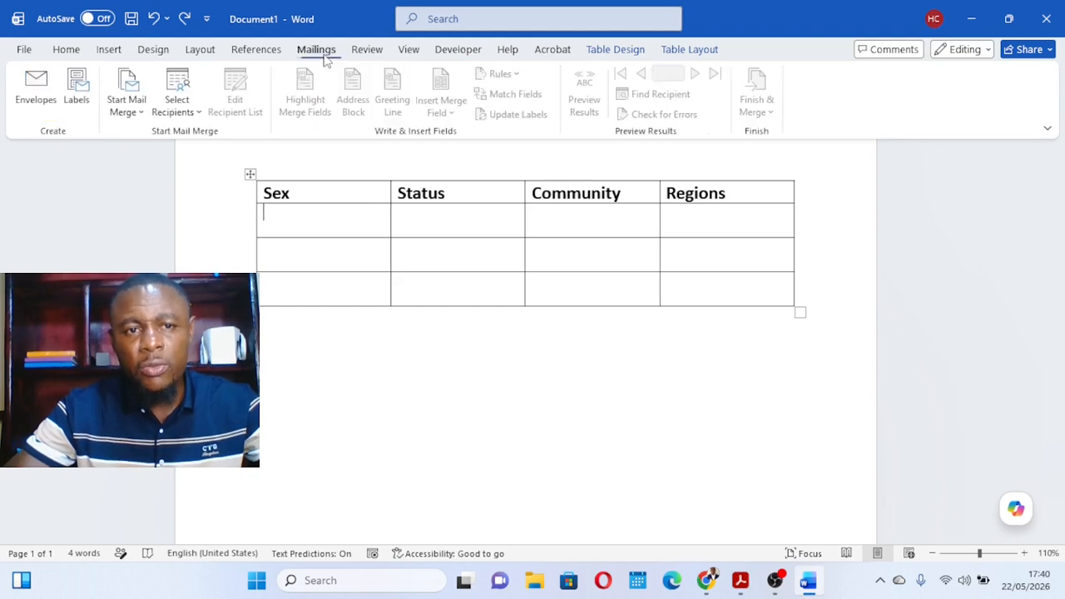
click(460, 50)
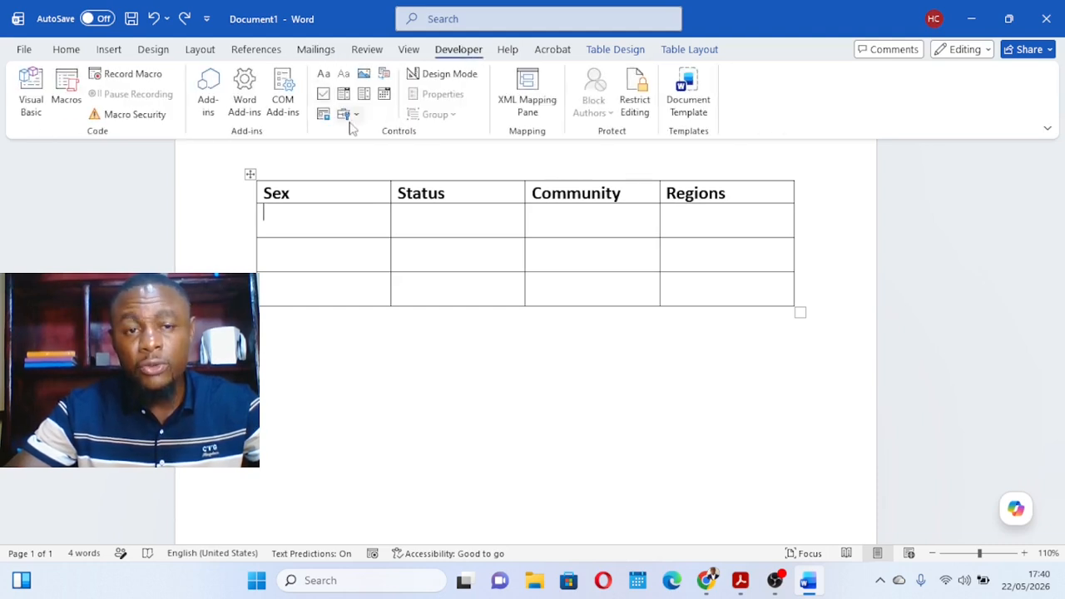
click(273, 215)
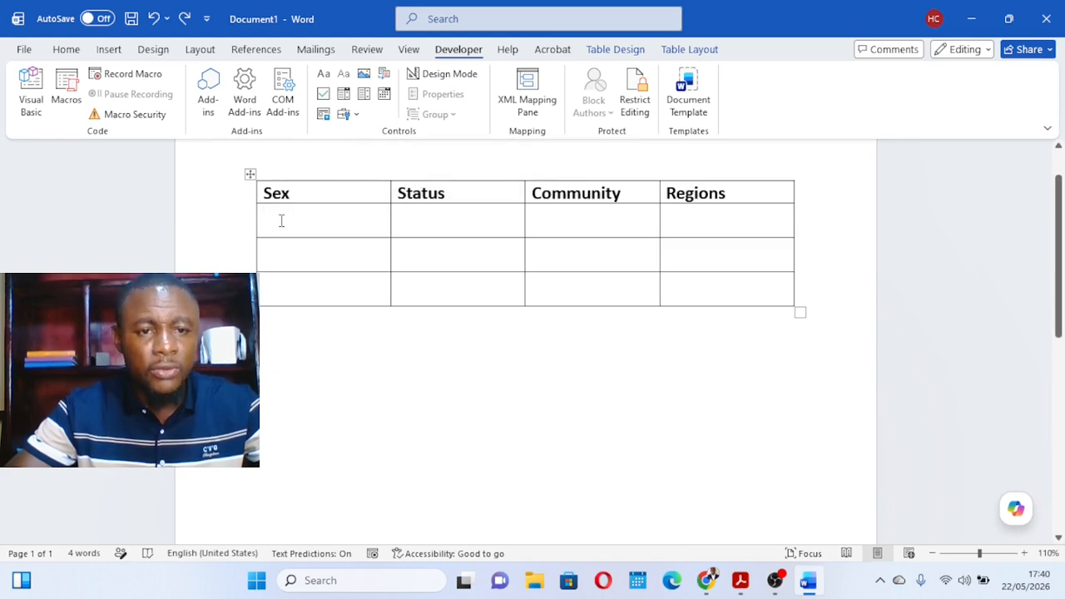
click(363, 94)
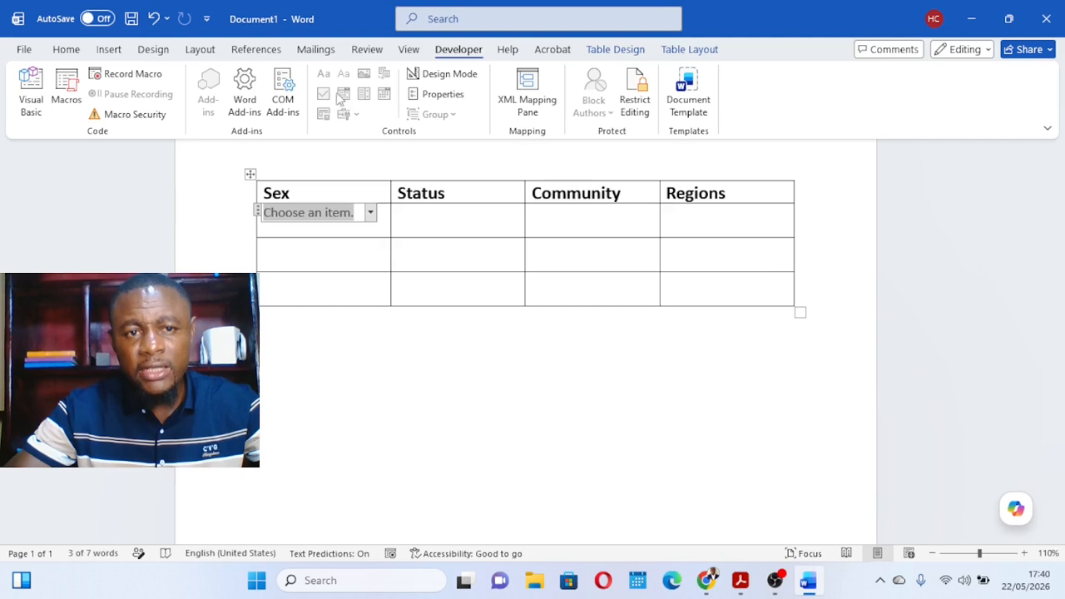
Remove the default "Choose an item." entry in the properties of the Sex drop-down list
click(441, 96)
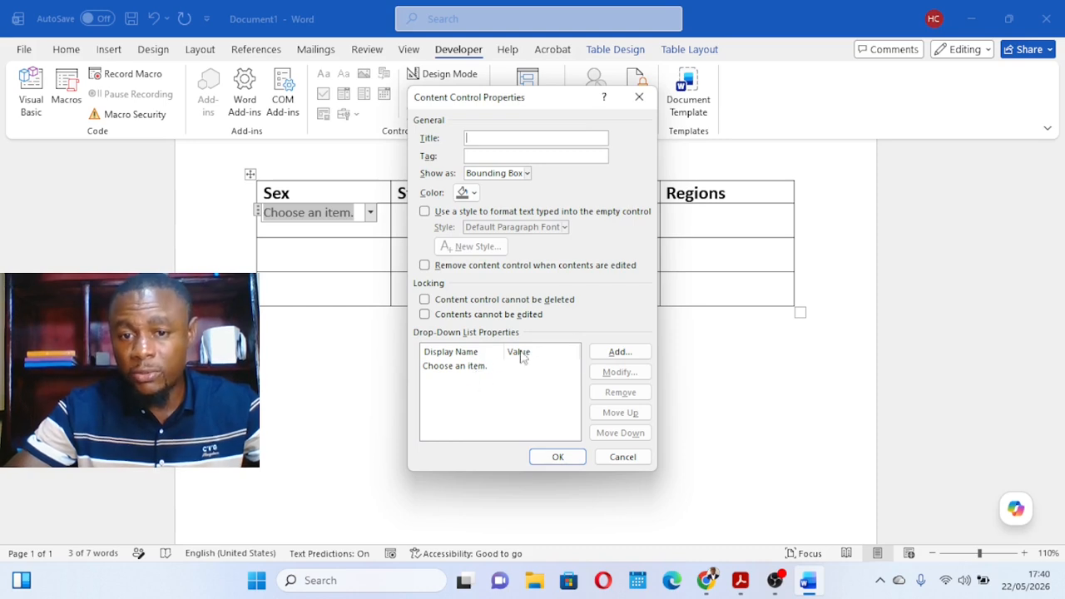
click(465, 369)
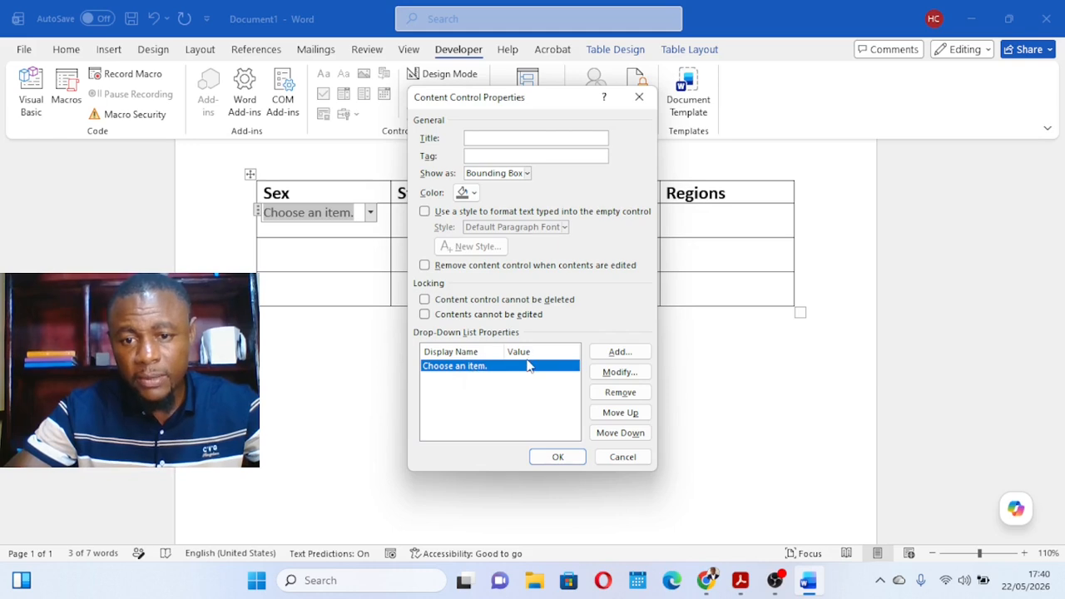
click(619, 395)
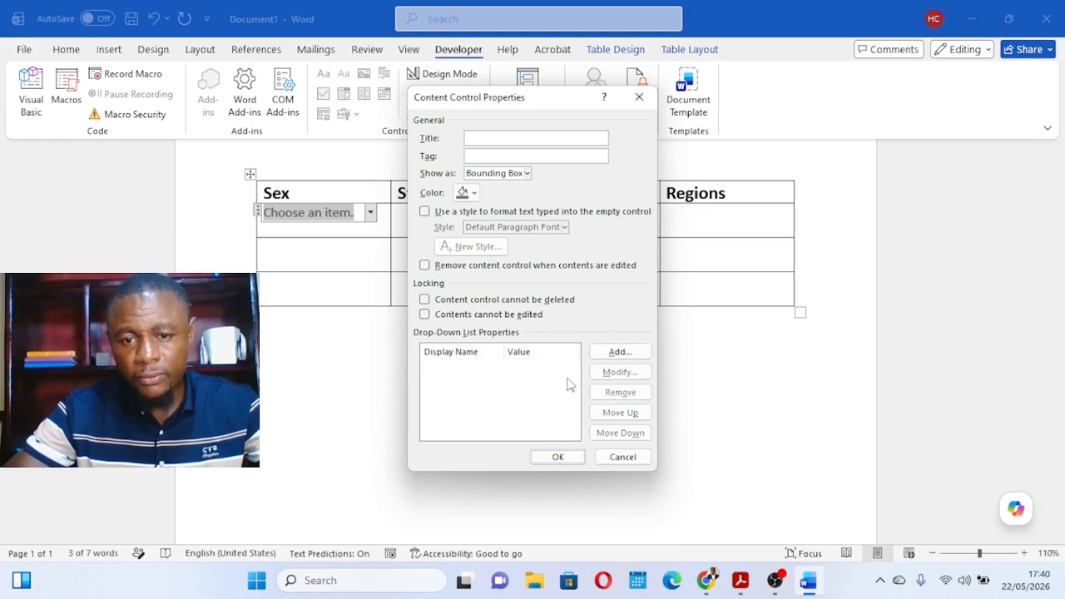
Add the choices Male and Female to the Sex drop-down list
click(609, 358)
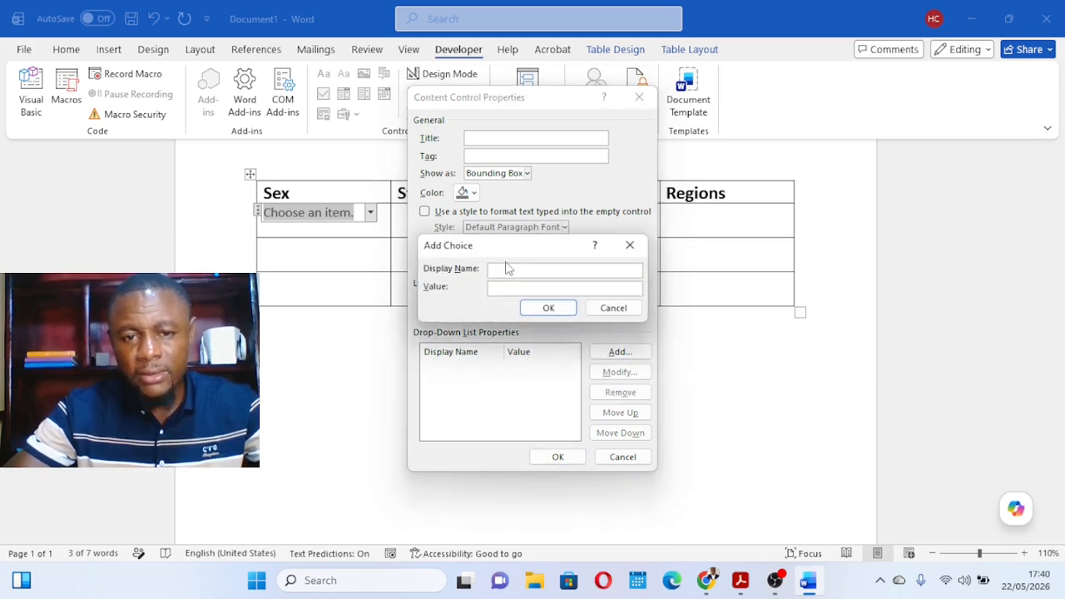
text(Male)
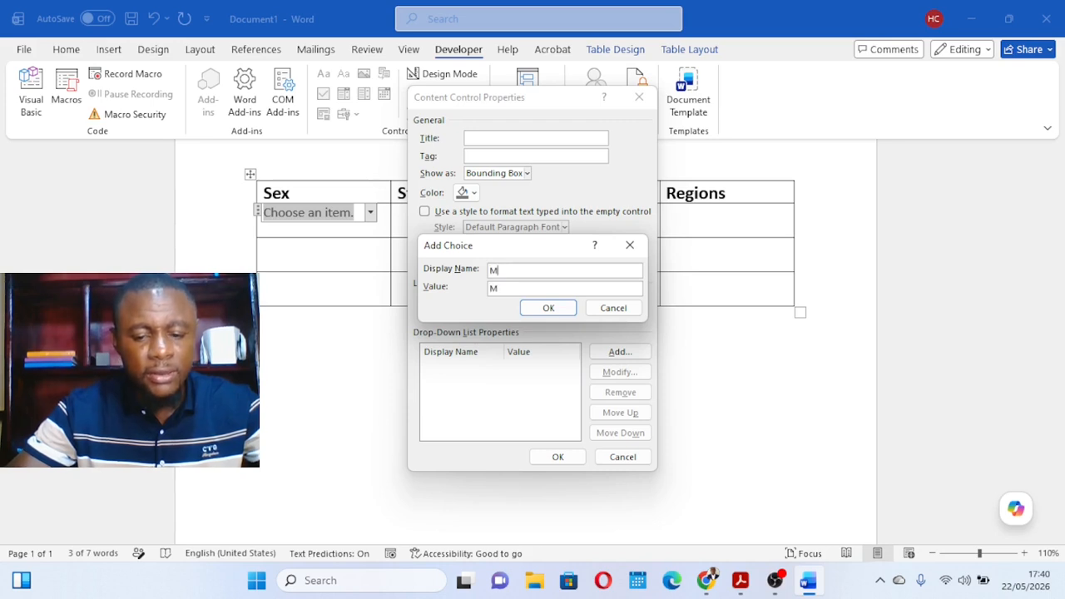
click(549, 308)
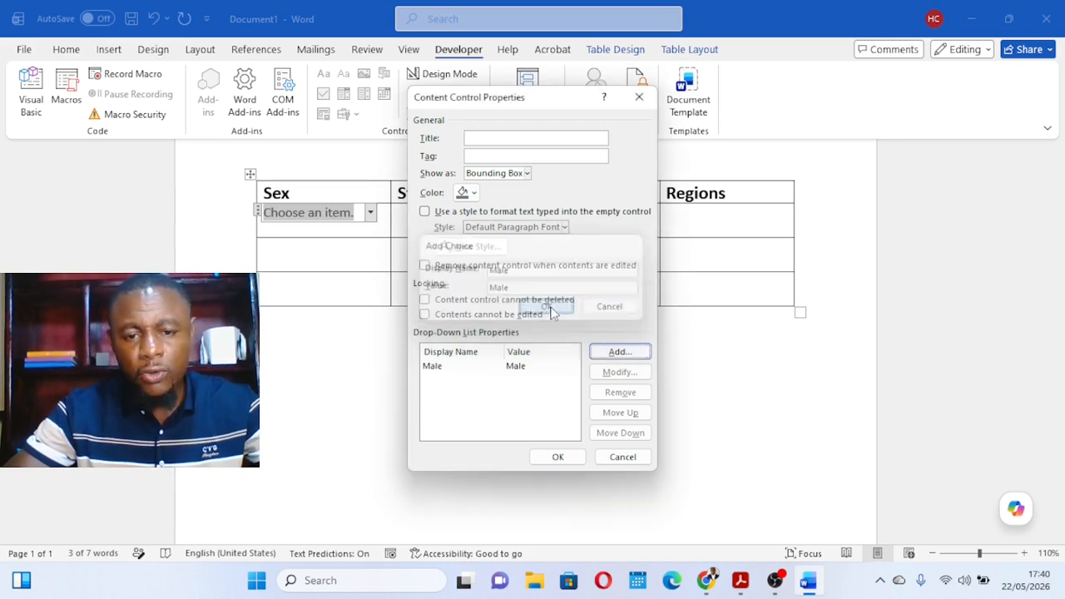
click(616, 355)
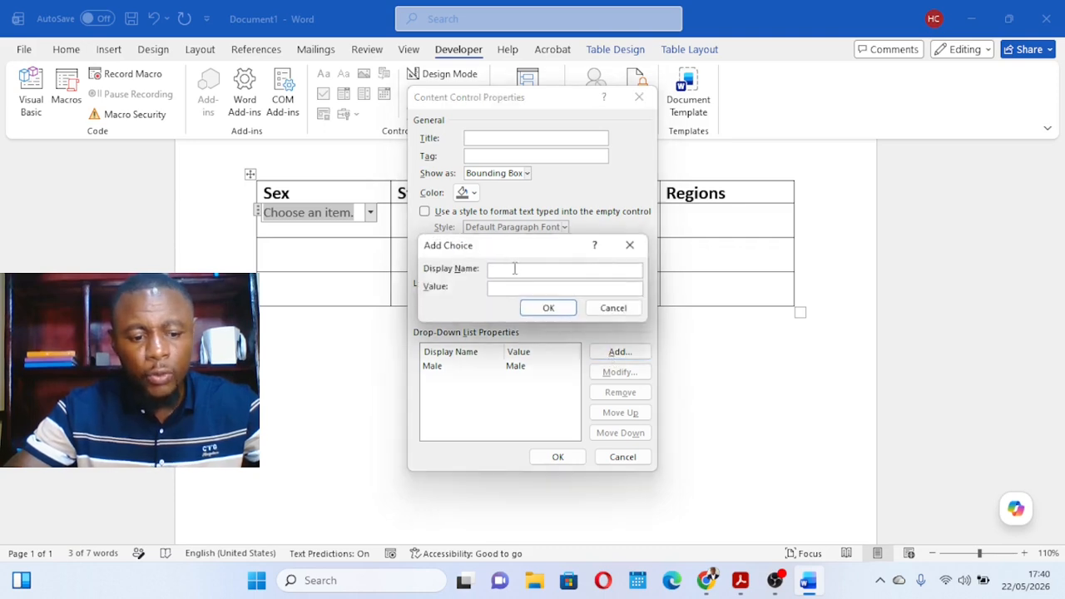
text(Female)
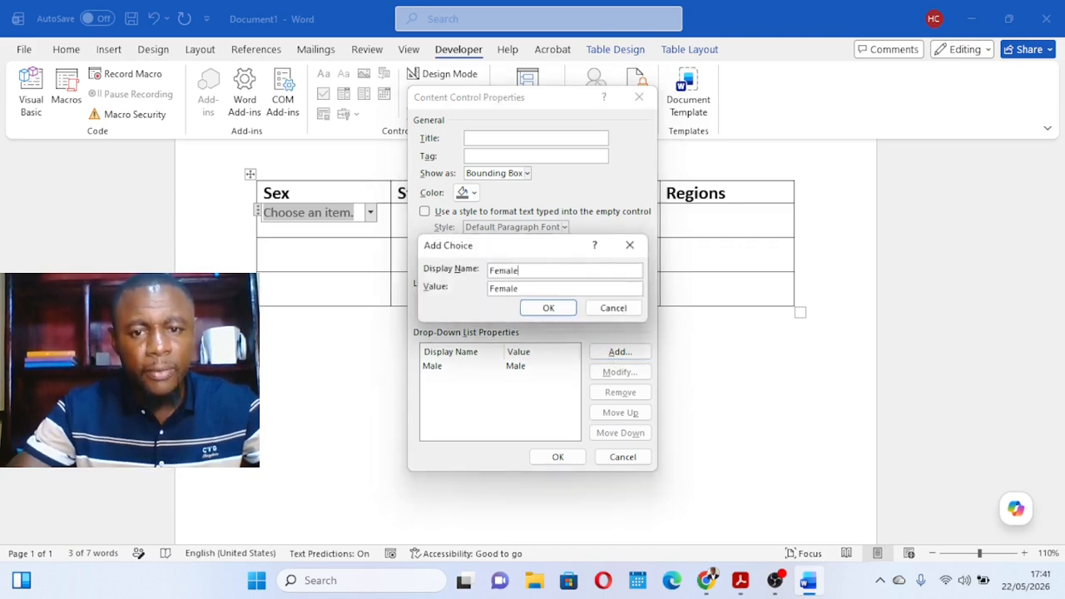
click(547, 307)
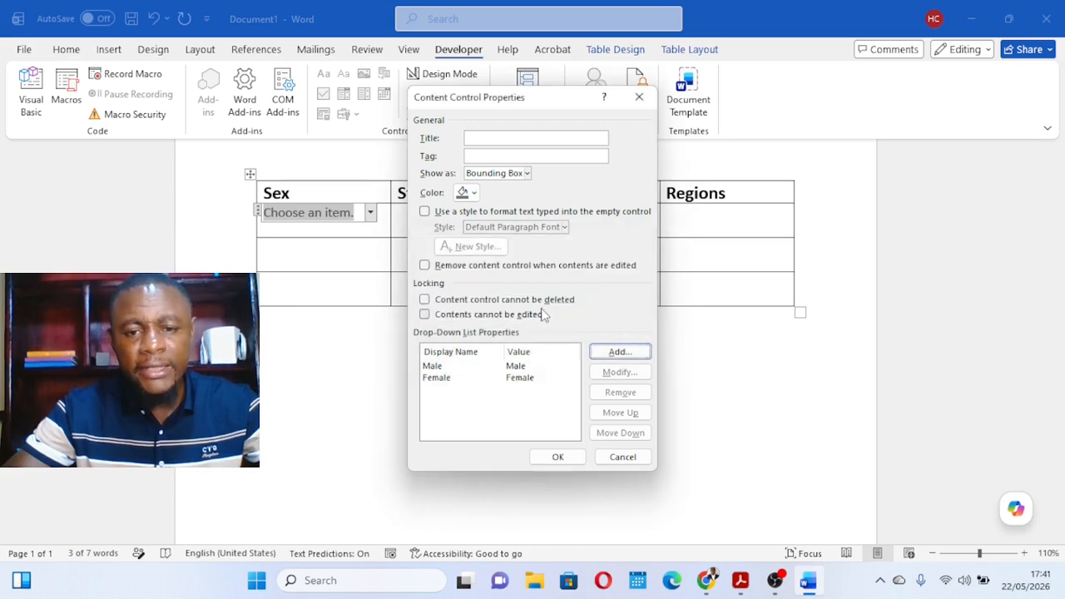
Remove the Female choice from the Sex drop-down list and add it again with the same name
click(517, 379)
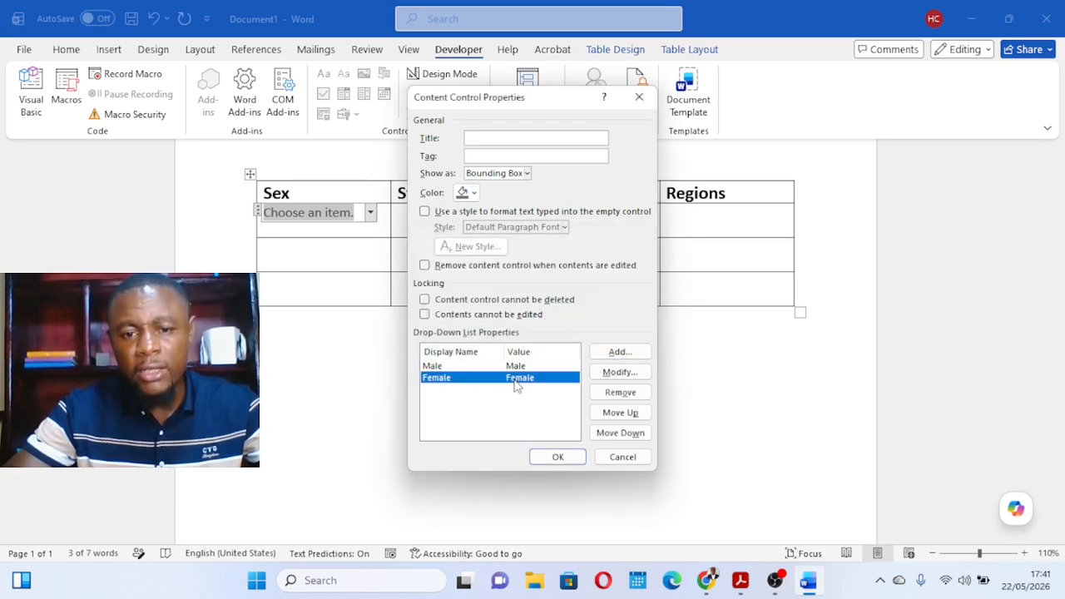
click(620, 392)
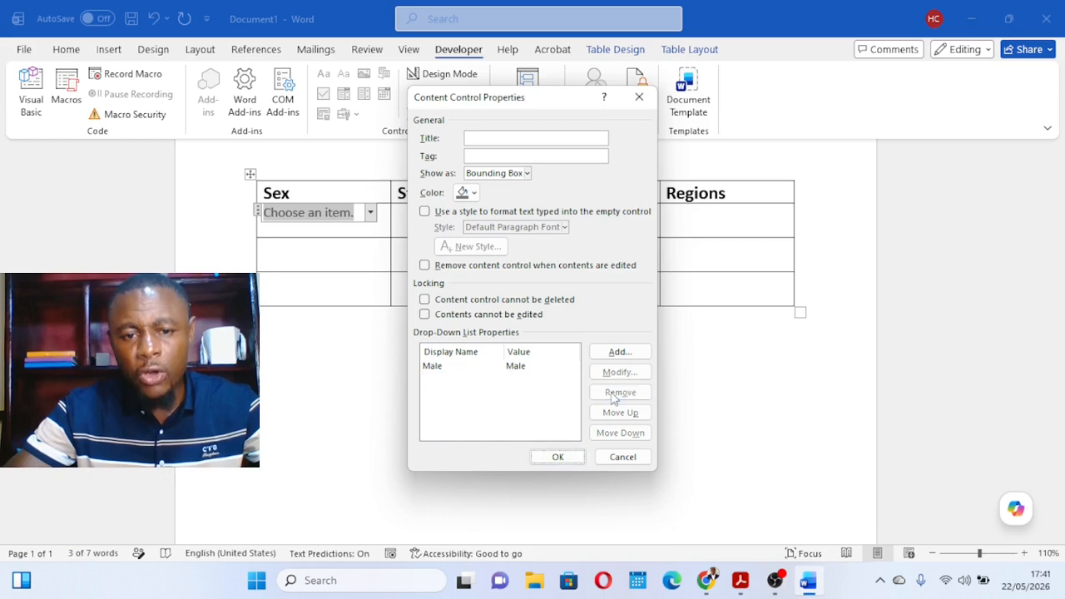
click(510, 368)
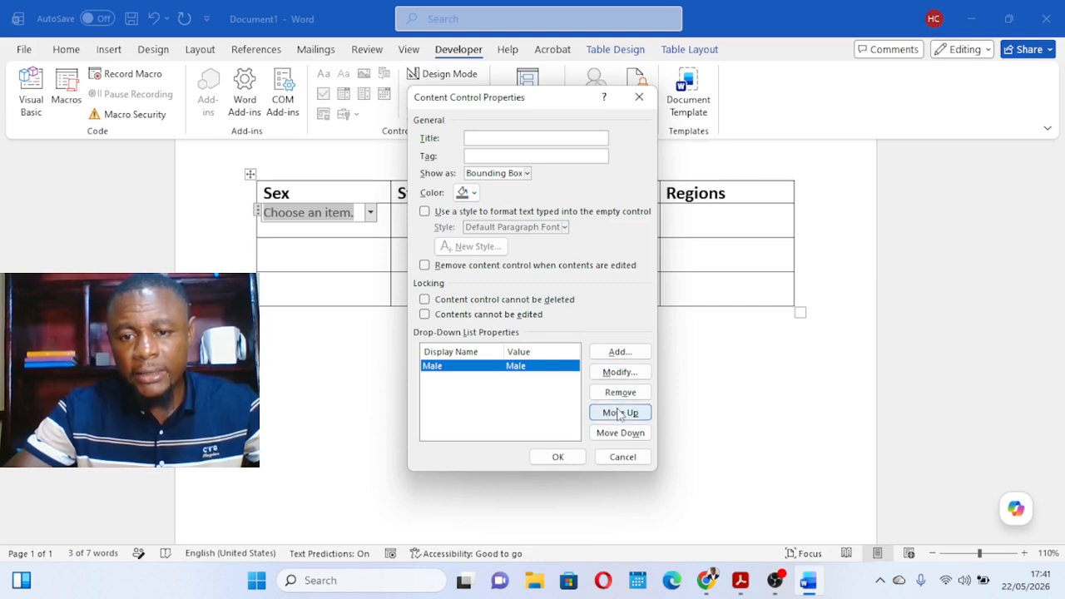
click(621, 355)
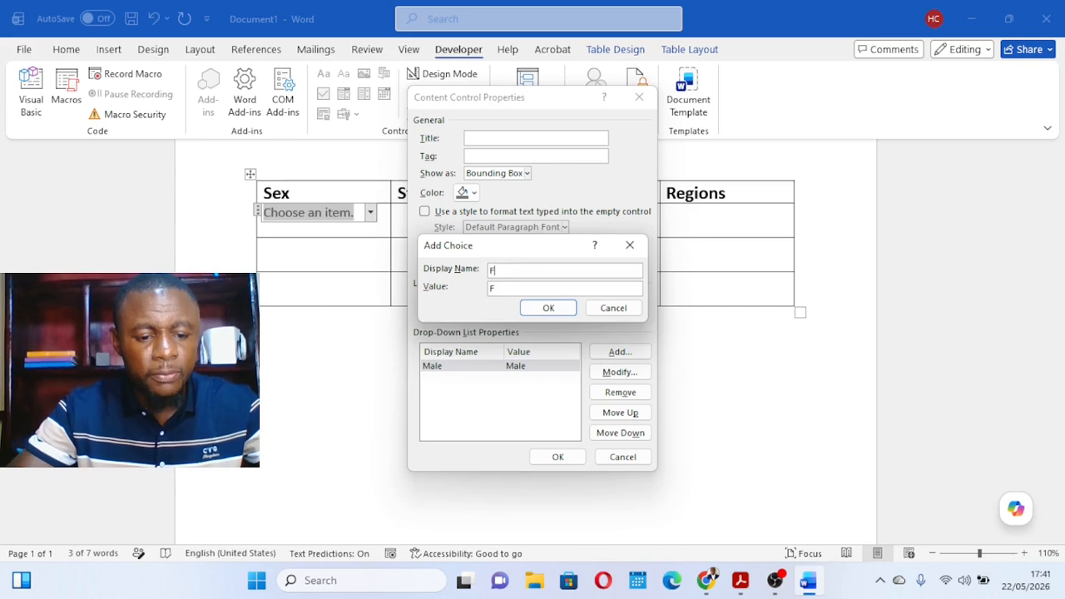
text(Female)
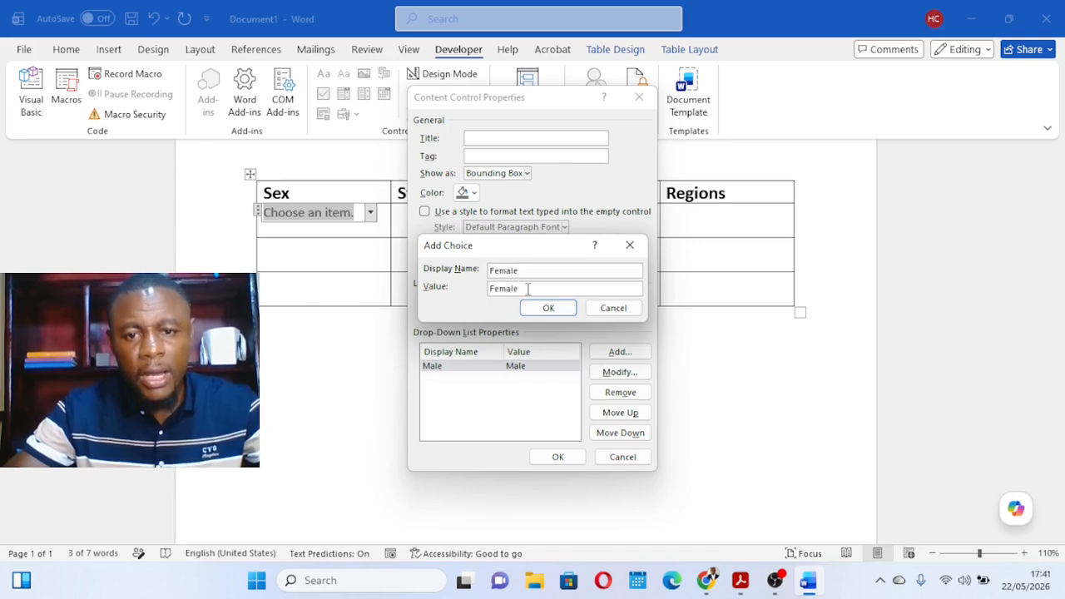
click(548, 310)
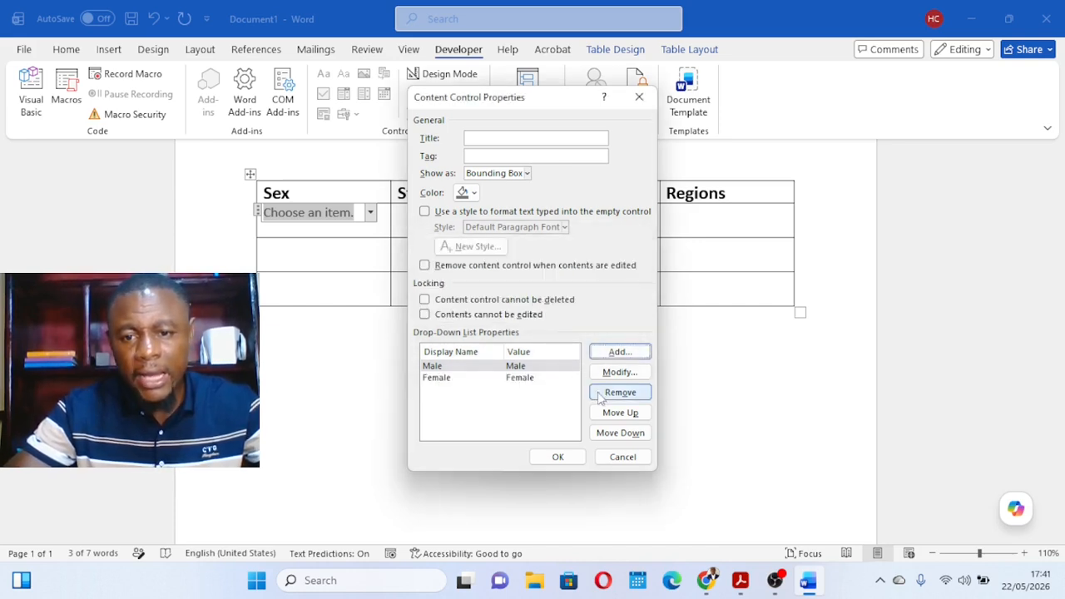
click(612, 415)
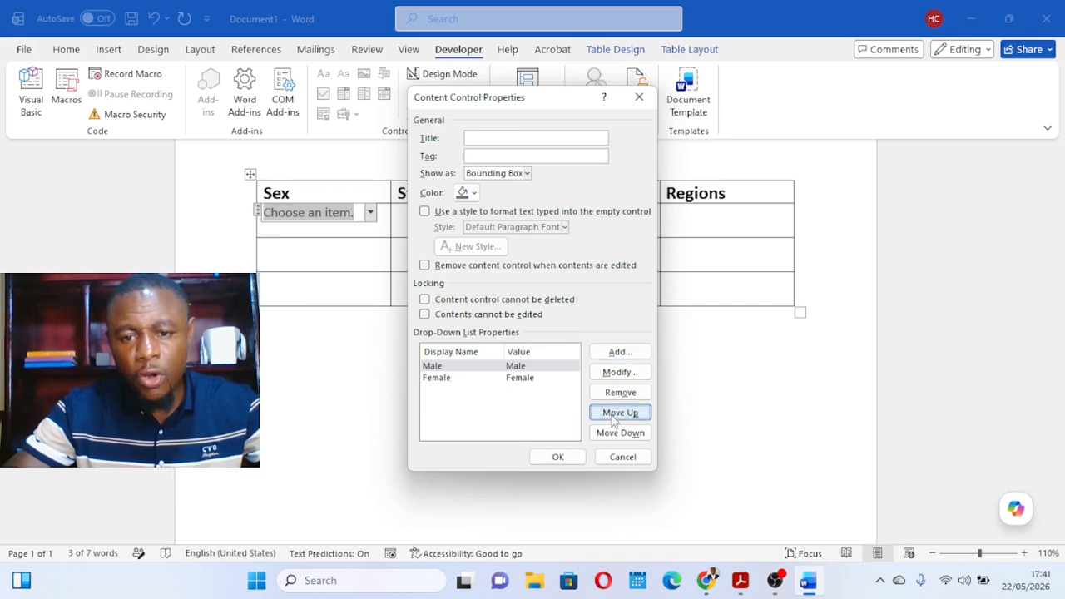
click(614, 356)
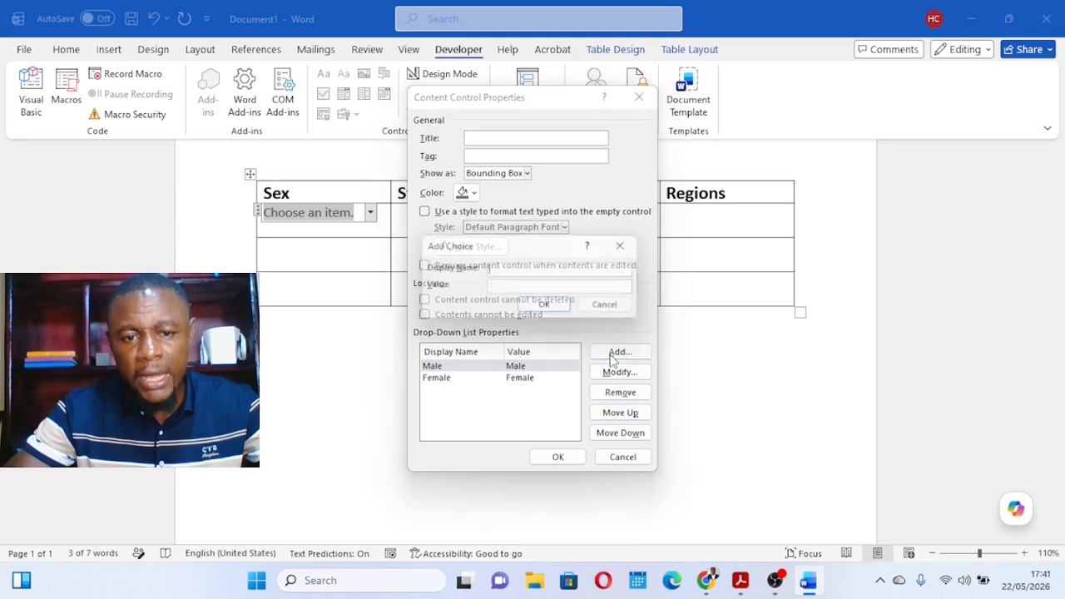
click(630, 247)
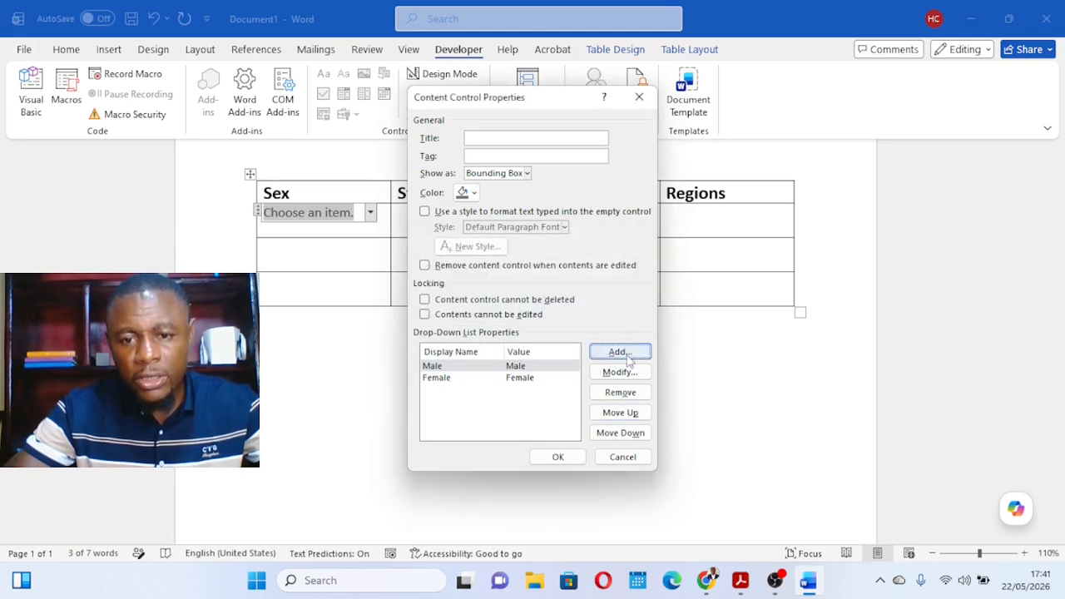
Move the Male choice below Female in the drop-down list and return it to the first place
click(519, 365)
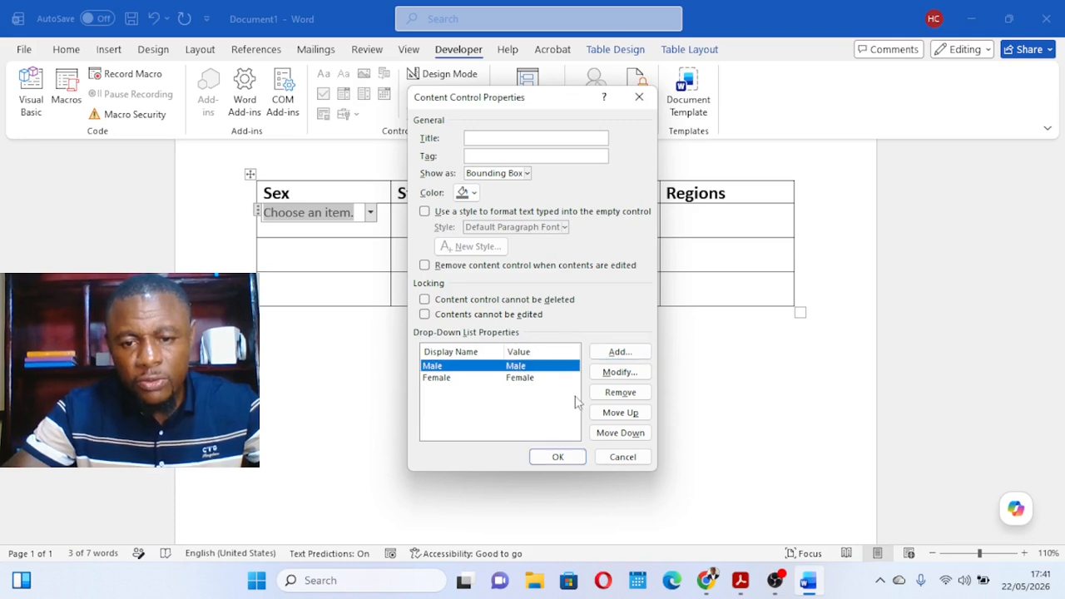
click(614, 431)
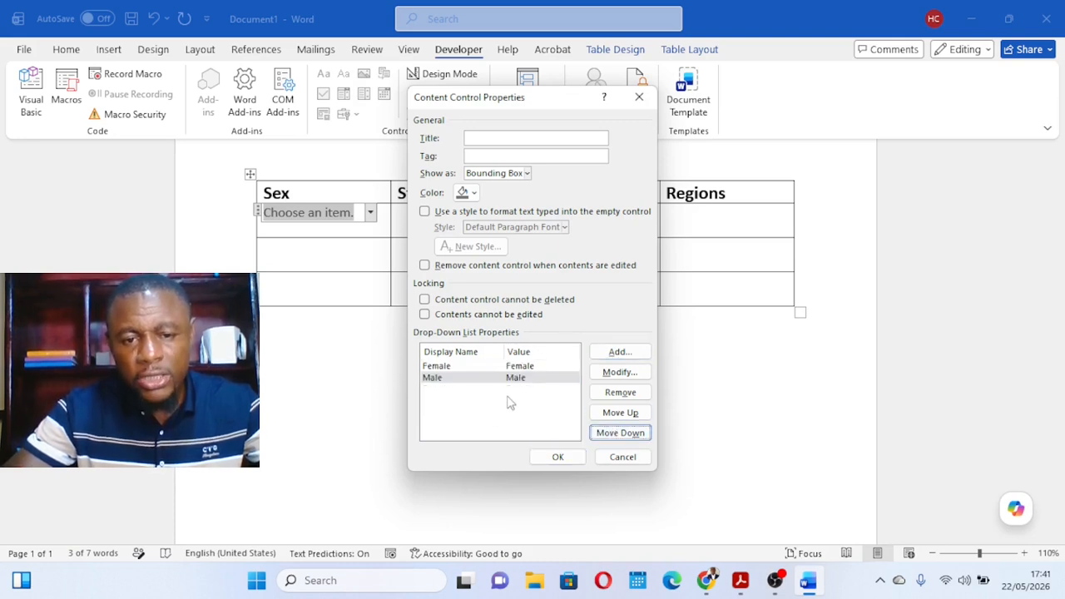
click(485, 366)
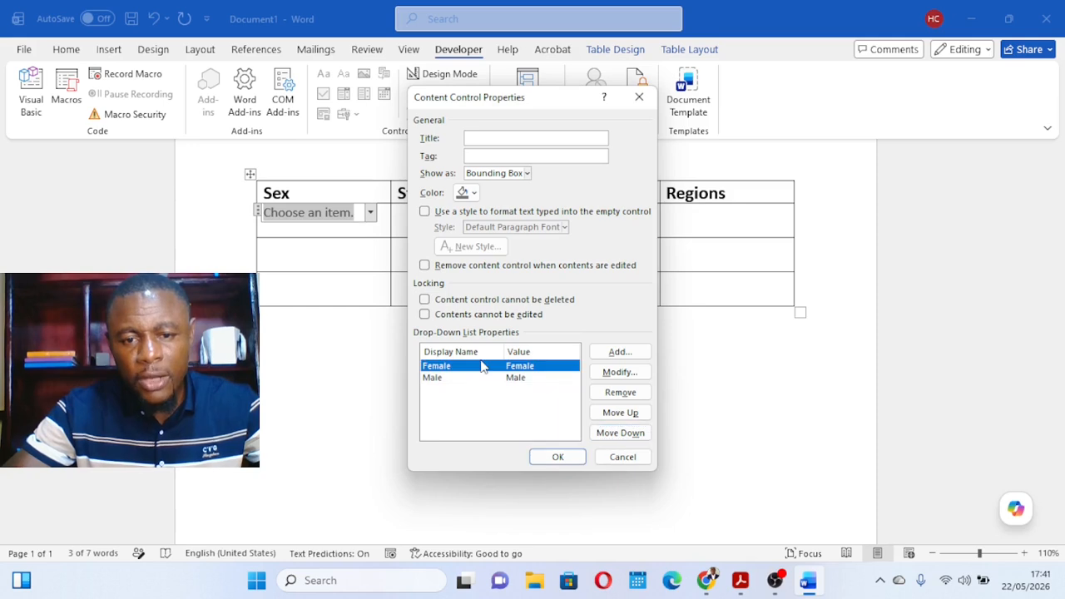
click(514, 378)
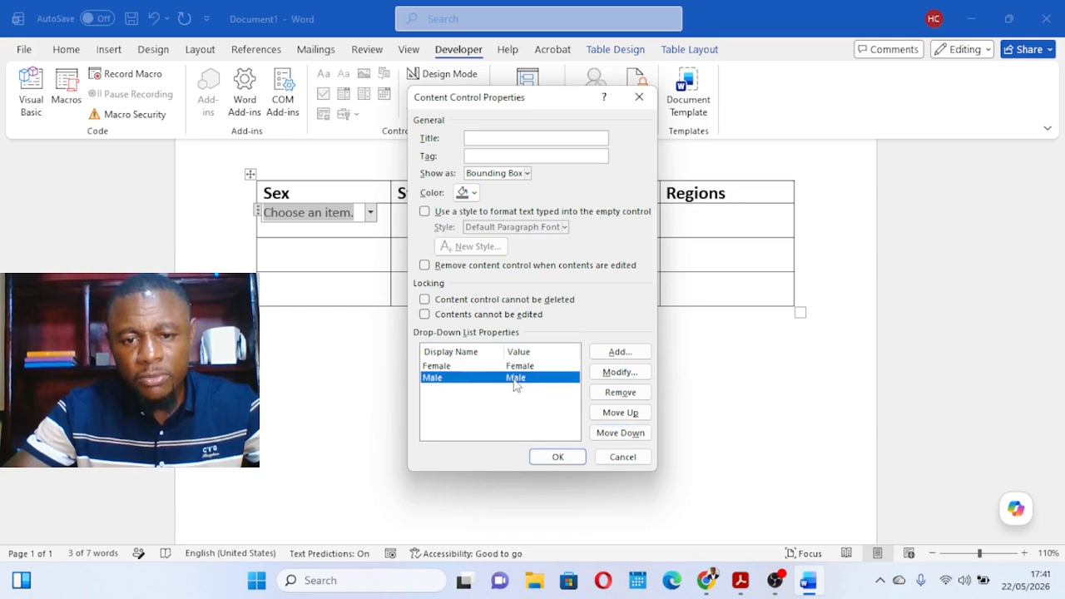
click(614, 414)
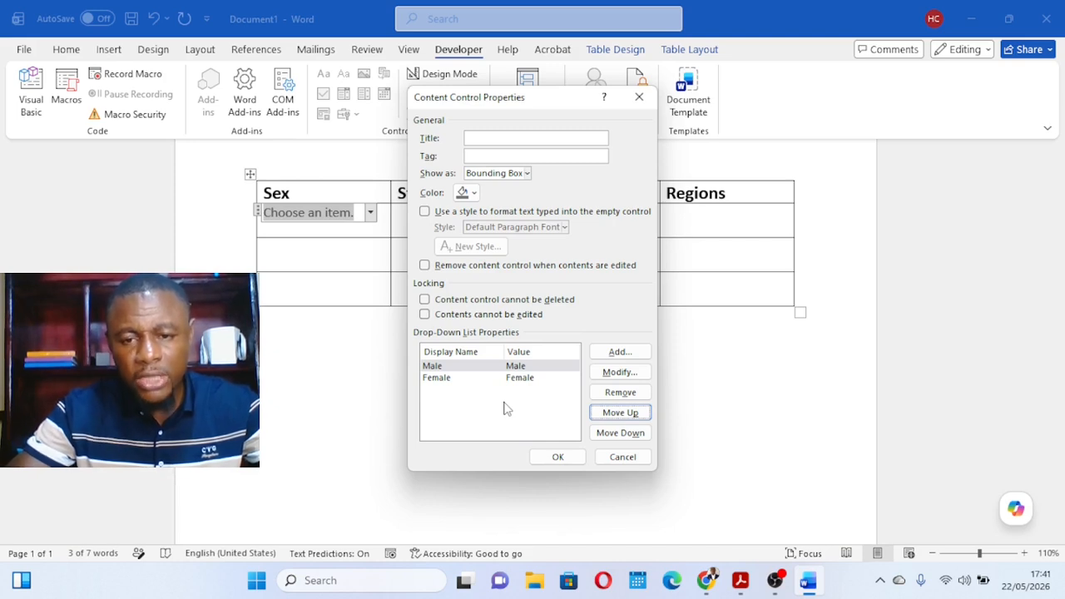
Modify the Male choice so its display name and value read "Male Only"
click(617, 377)
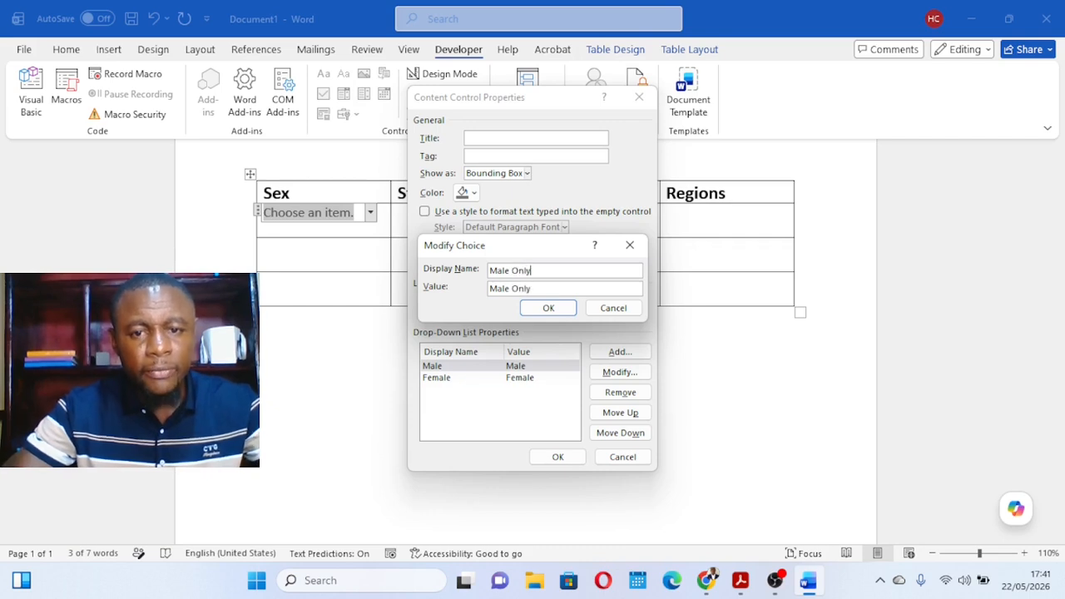
click(547, 309)
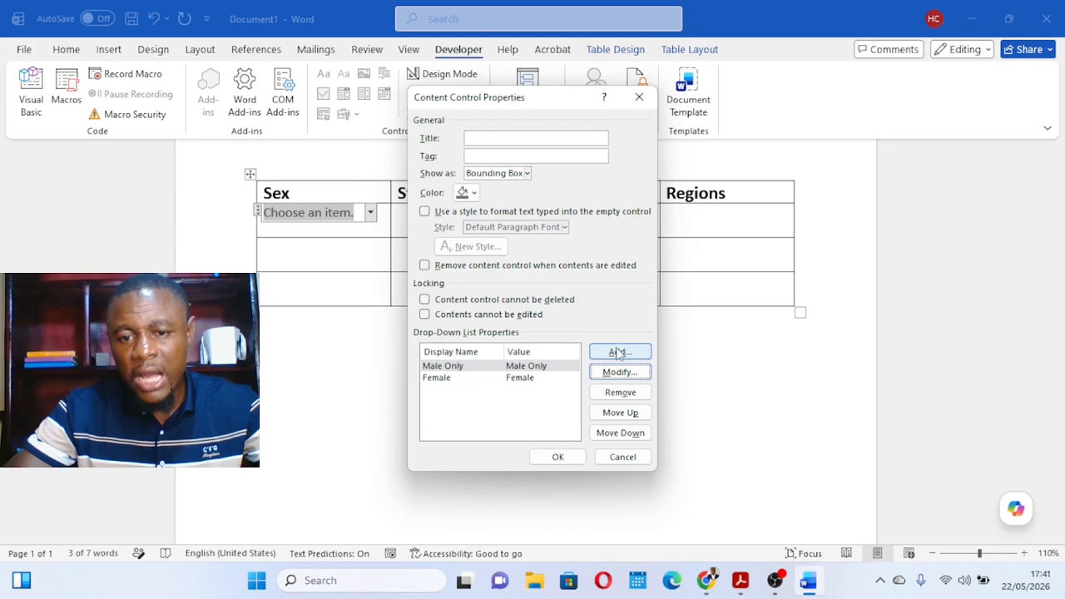
Apply the list properties and try the Sex drop-down by choosing Female, ending with Male Only selected
click(550, 459)
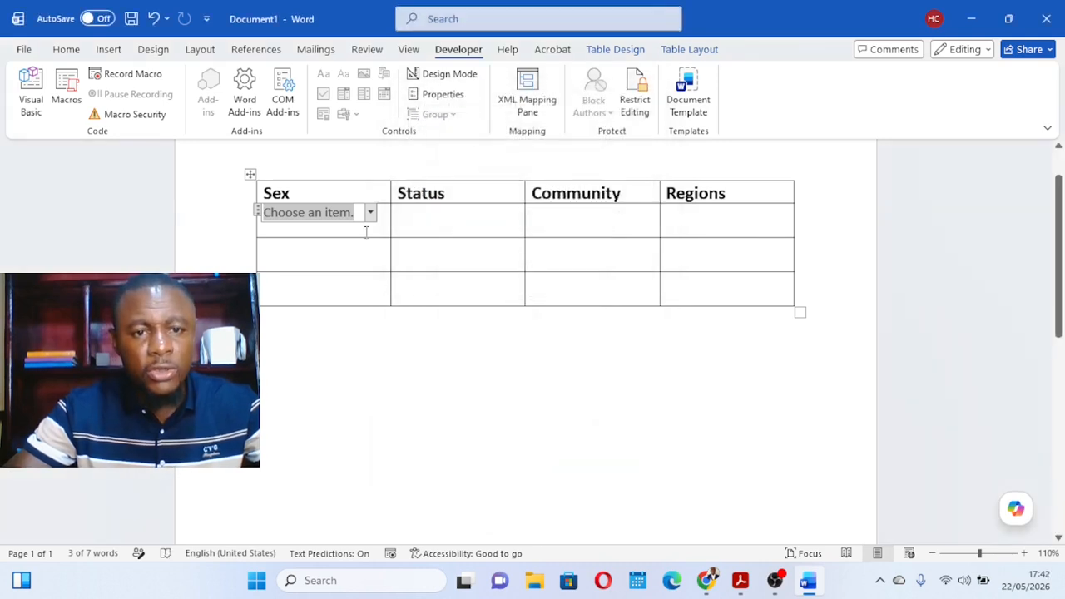
click(370, 212)
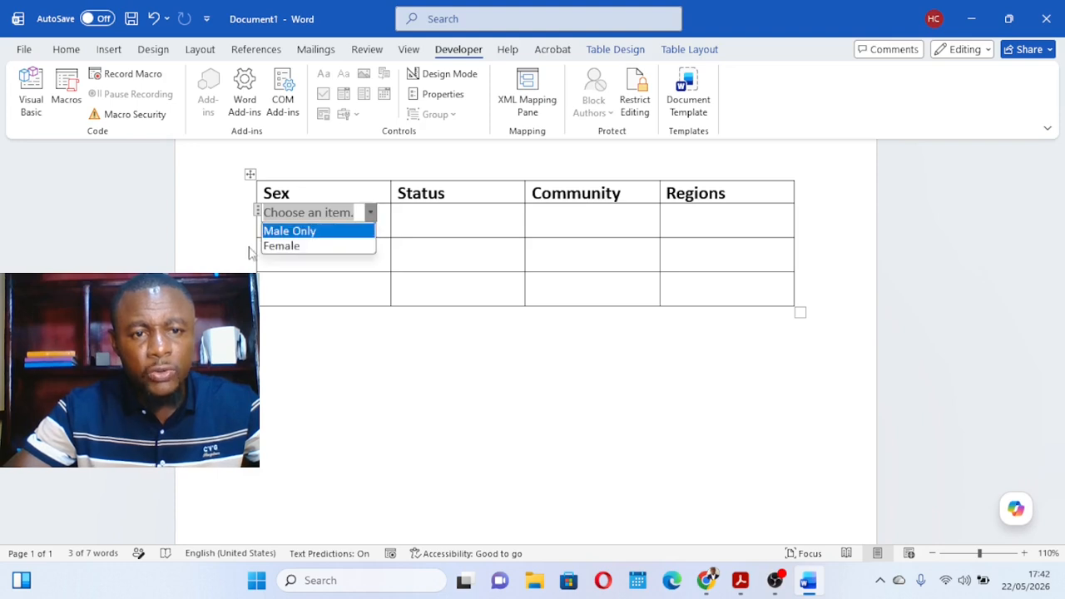
click(291, 246)
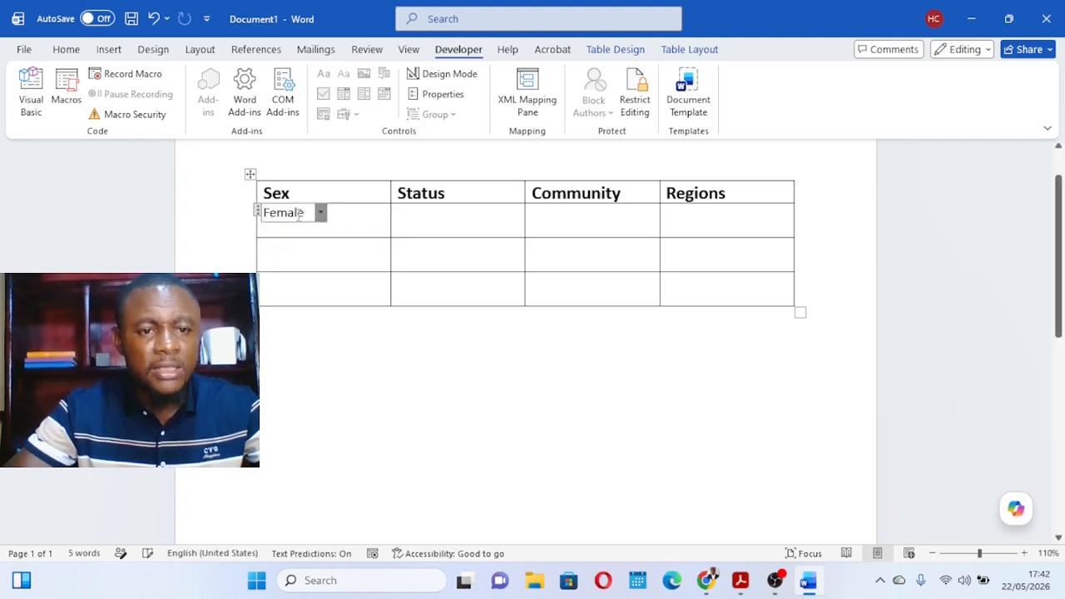
click(320, 213)
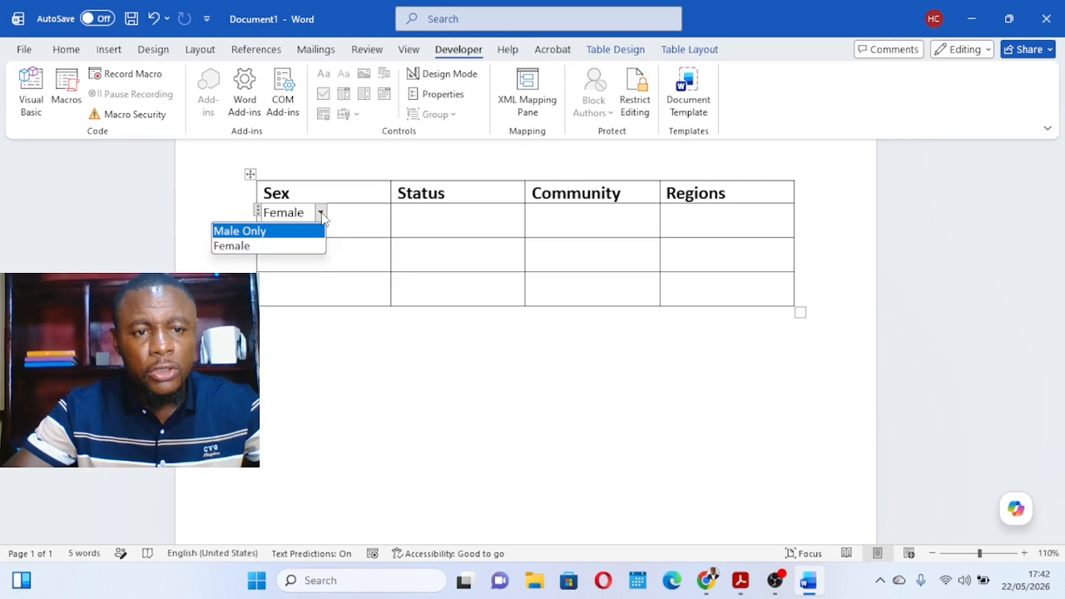
click(259, 246)
click(321, 213)
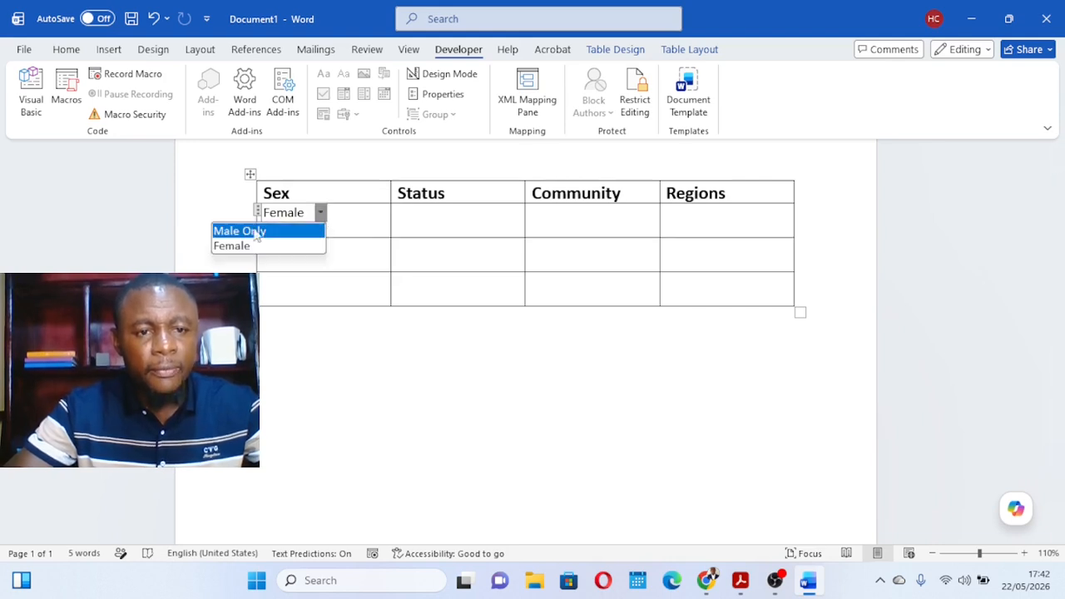
click(256, 232)
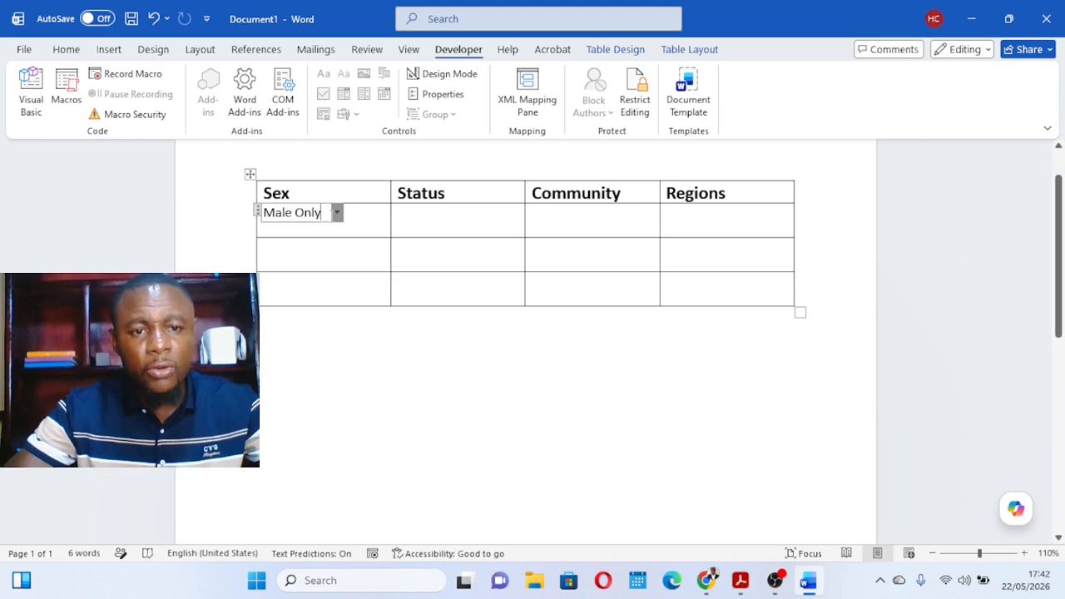
Give the Sex drop-down content control the title "Please check this option"
click(441, 94)
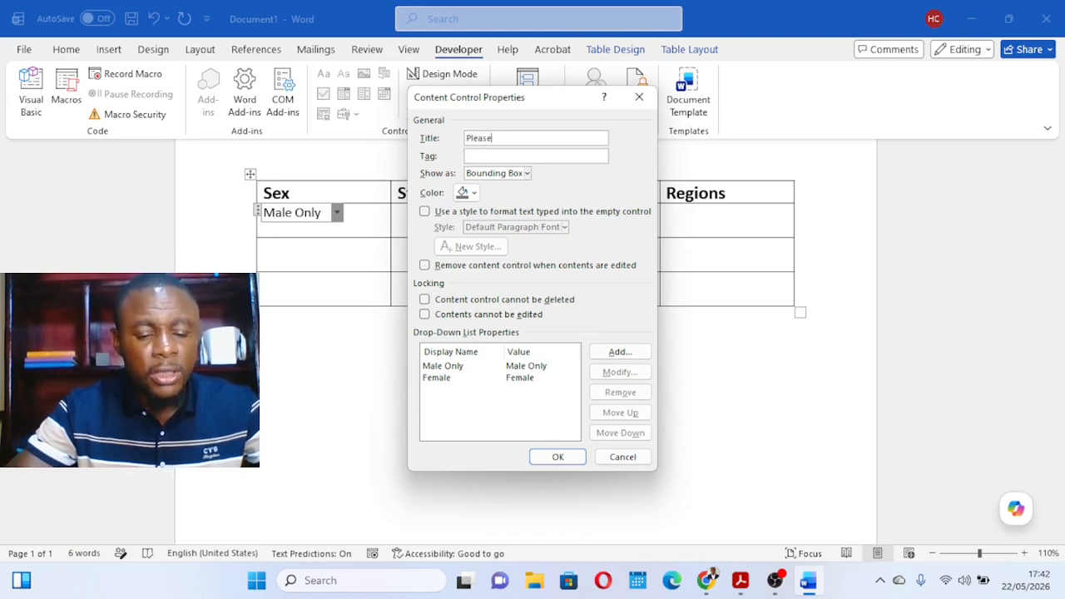
text(Please che)
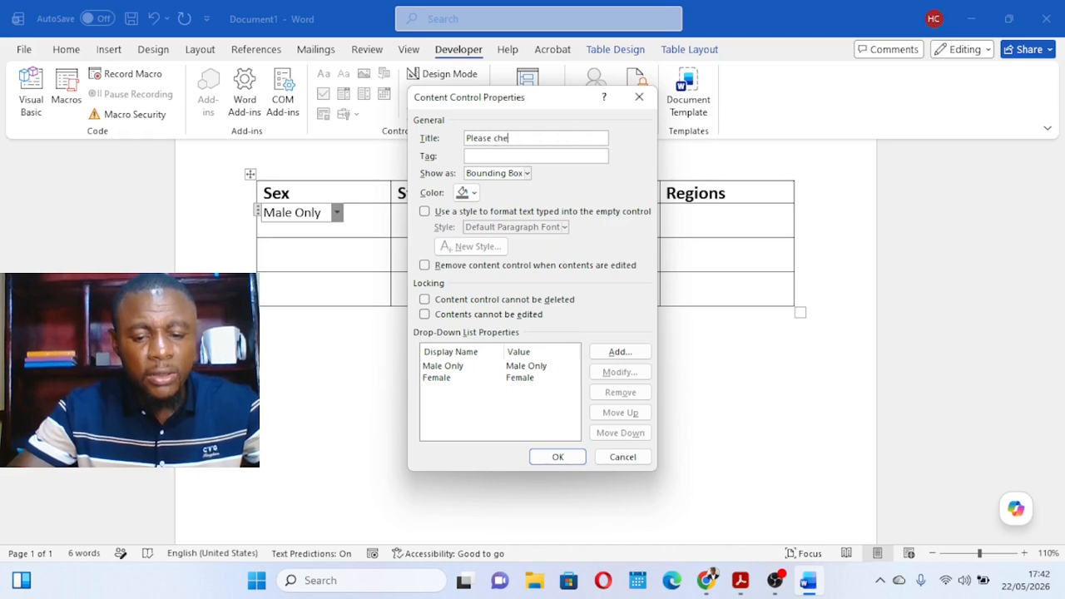
text(ck this op)
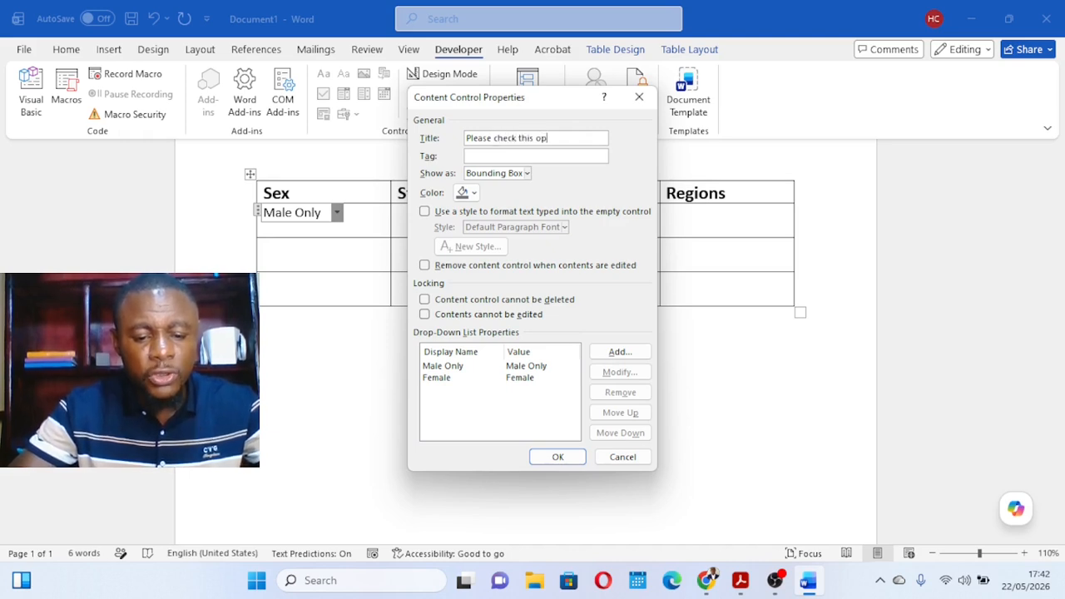
text(tion)
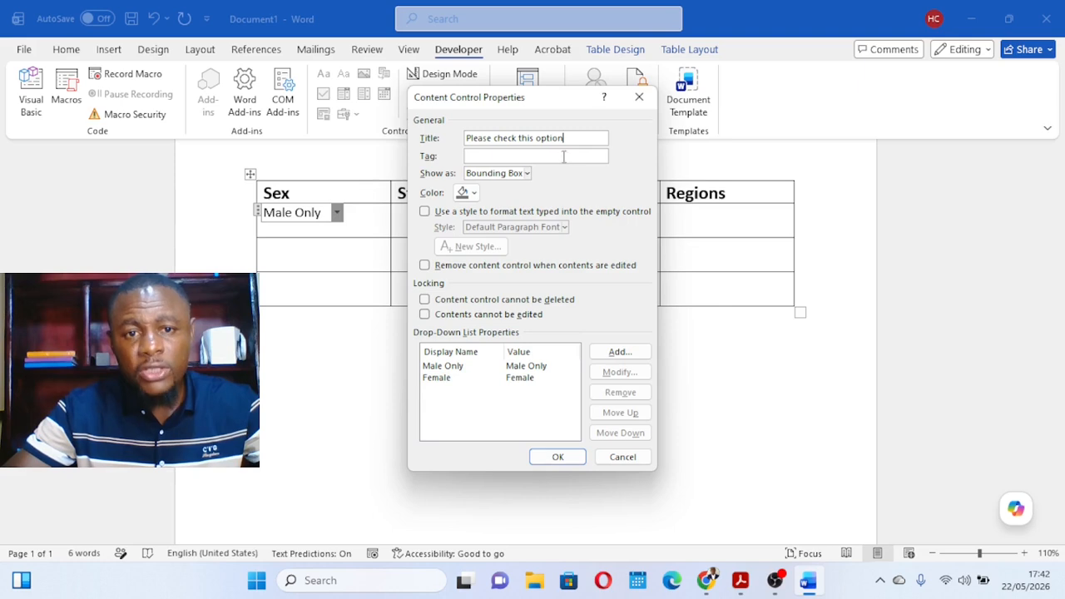
click(555, 459)
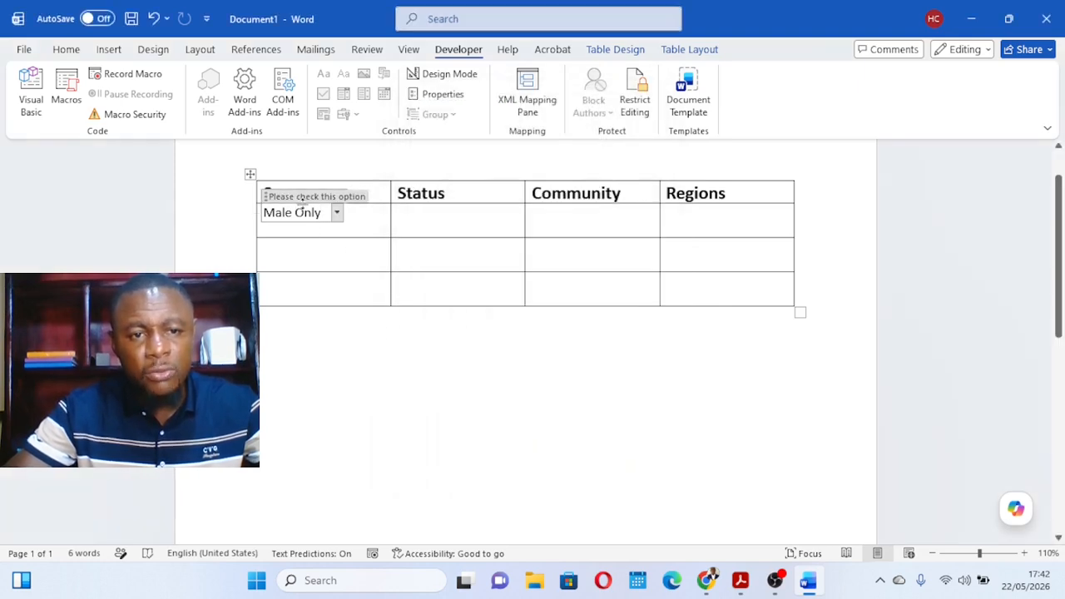
Insert a drop-down list content control in the first cell under Status and remove its default "Choose an item." choice
click(359, 222)
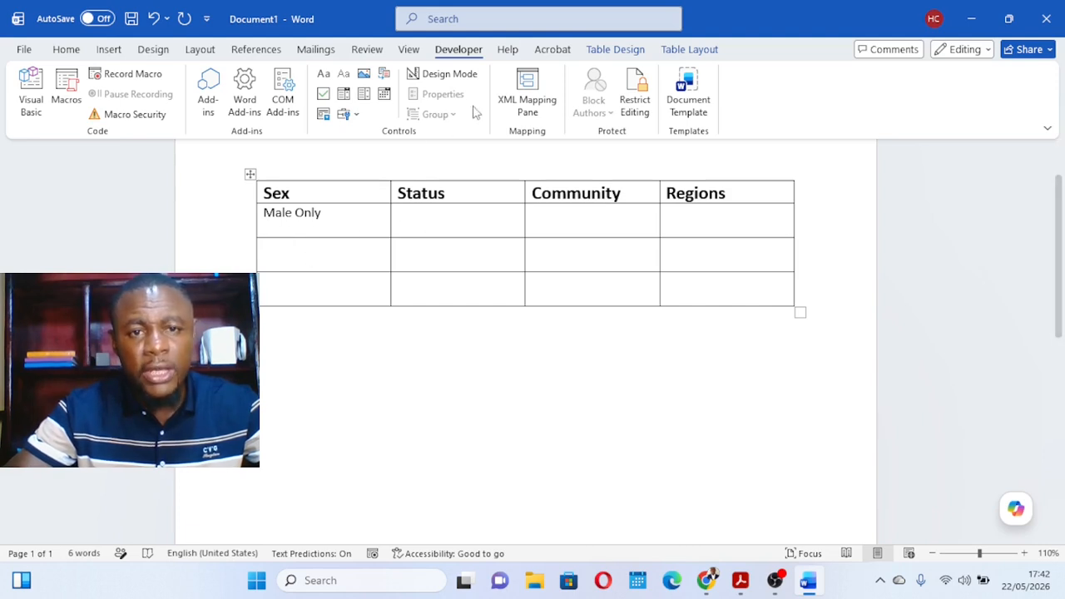
click(364, 95)
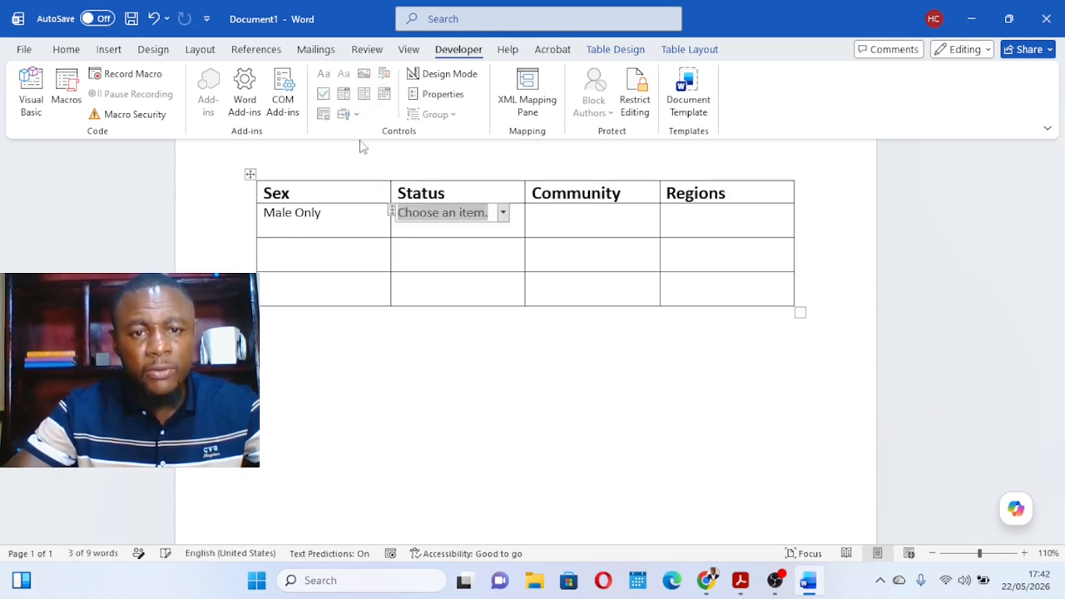
click(441, 96)
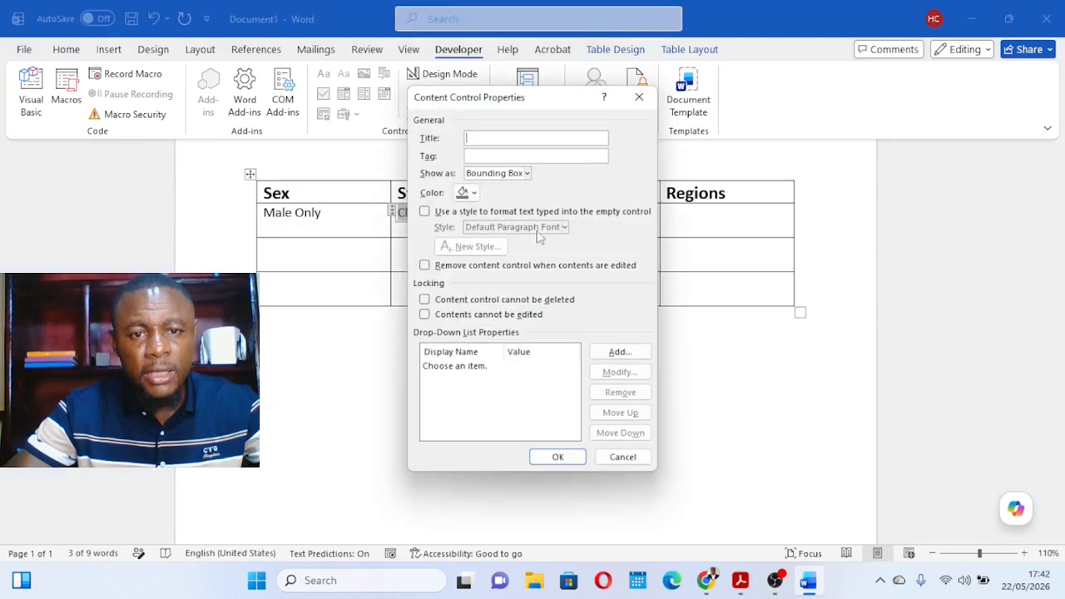
click(466, 366)
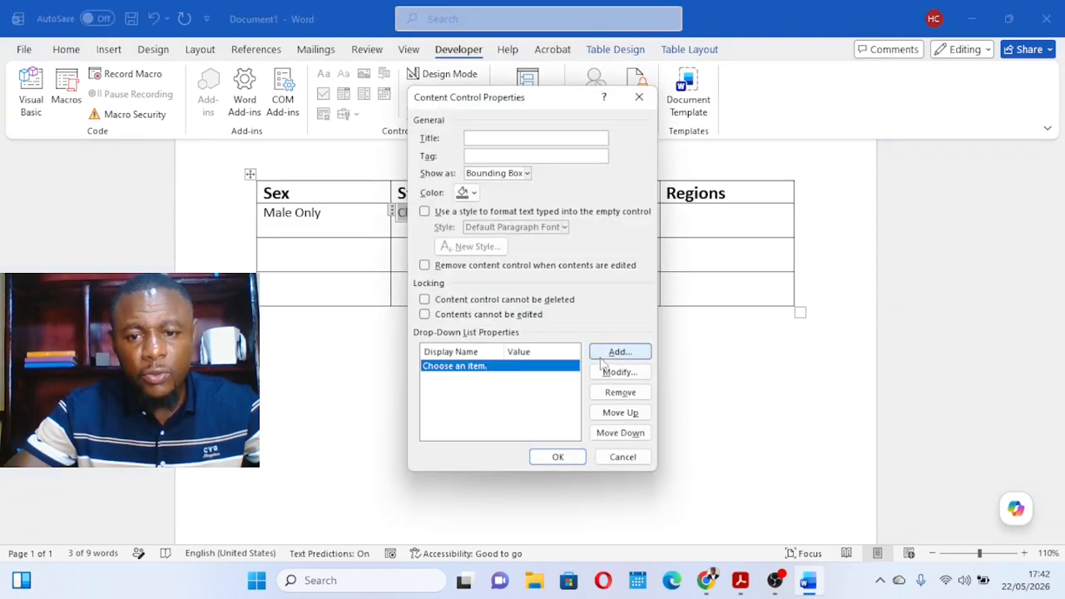
click(612, 396)
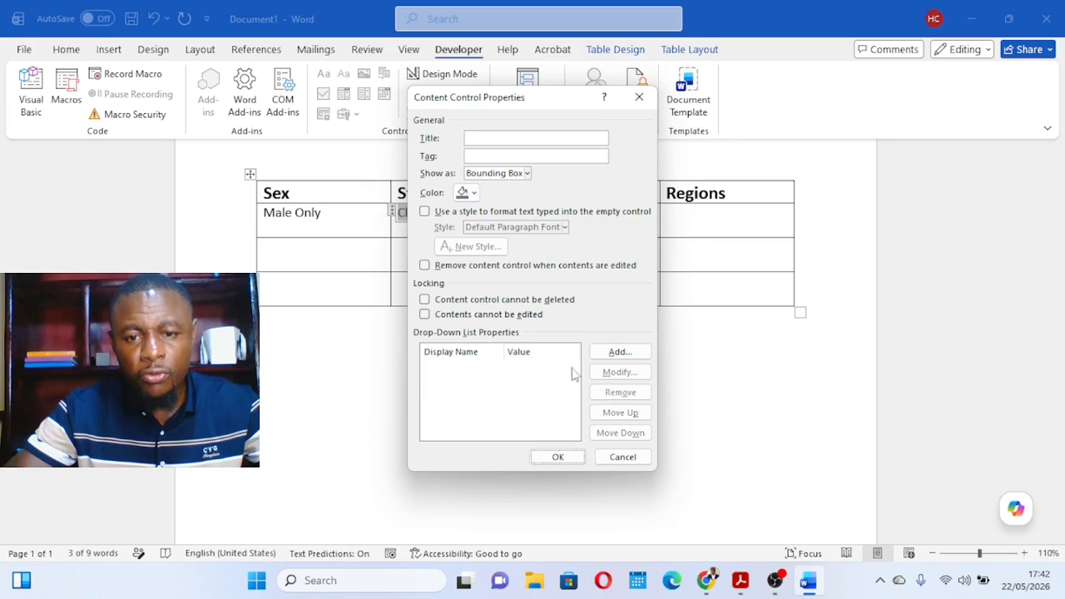
Add the choices IDP, Host and pwd to the Status drop-down list
click(620, 351)
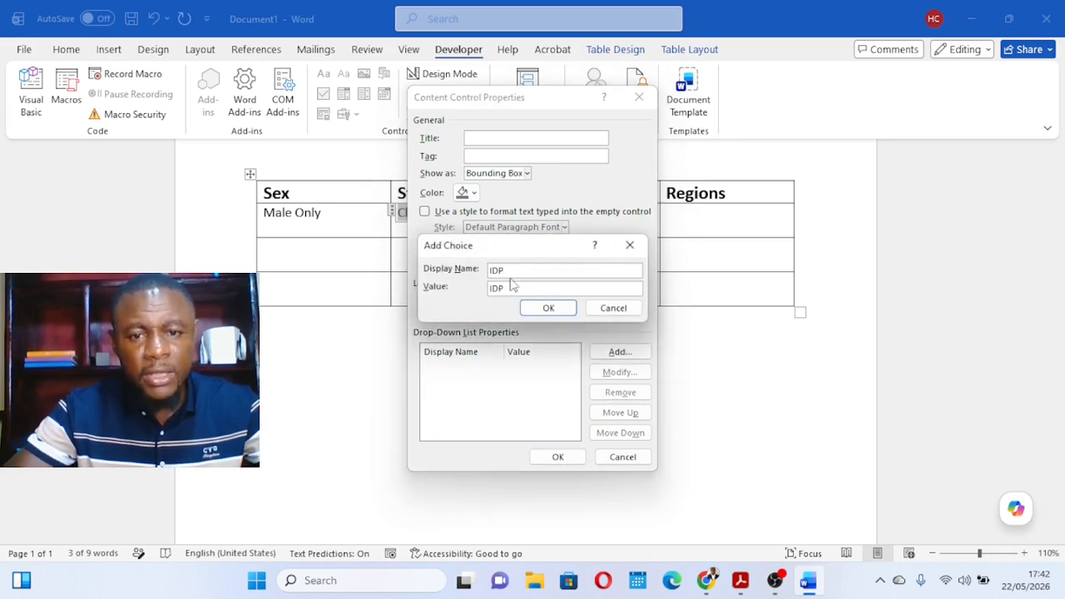
click(548, 308)
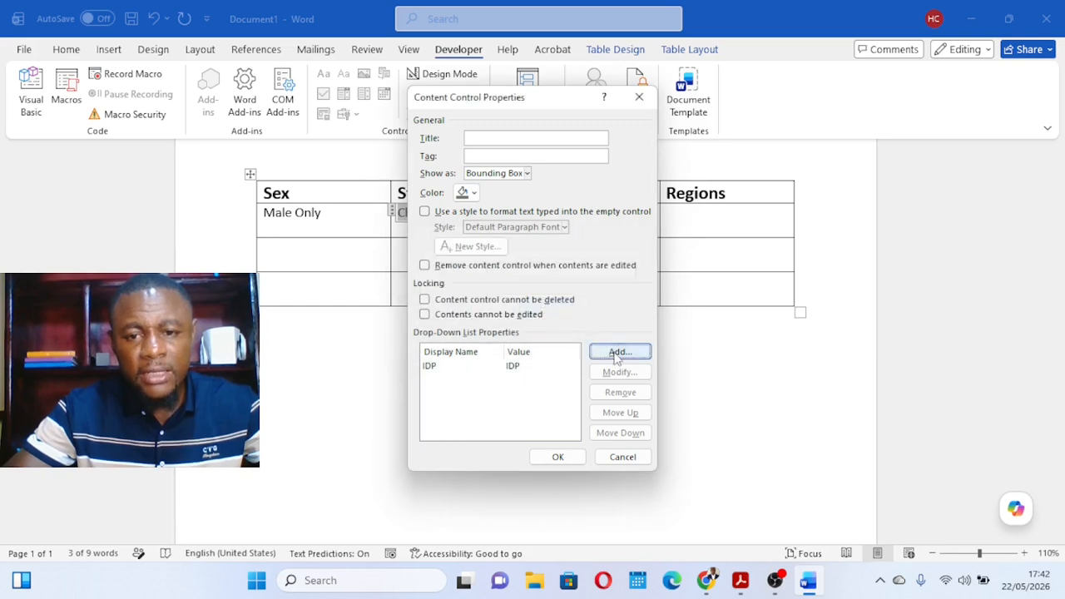
click(616, 352)
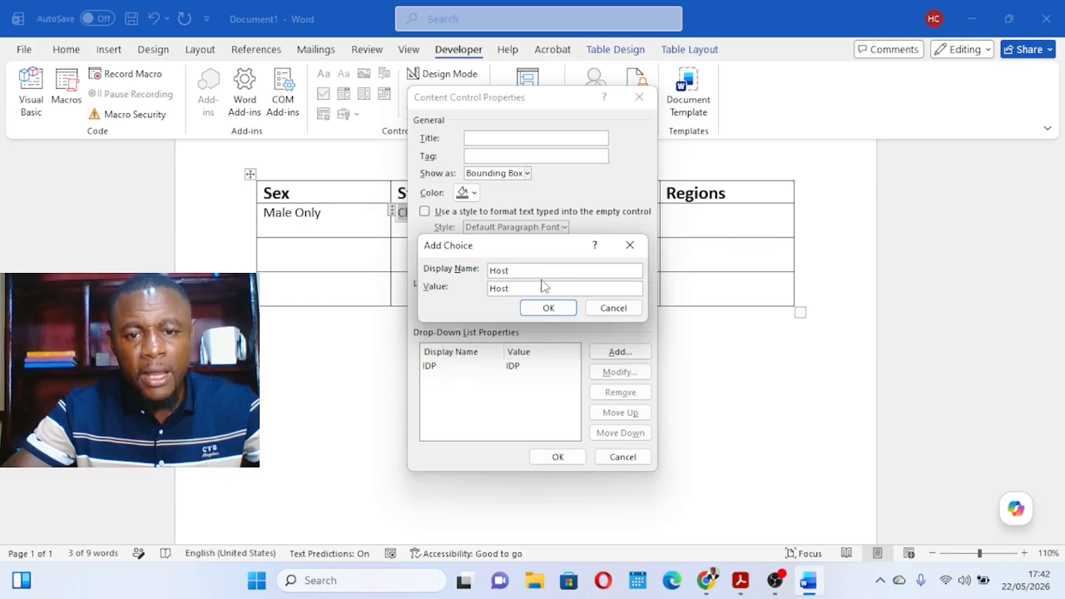
click(549, 308)
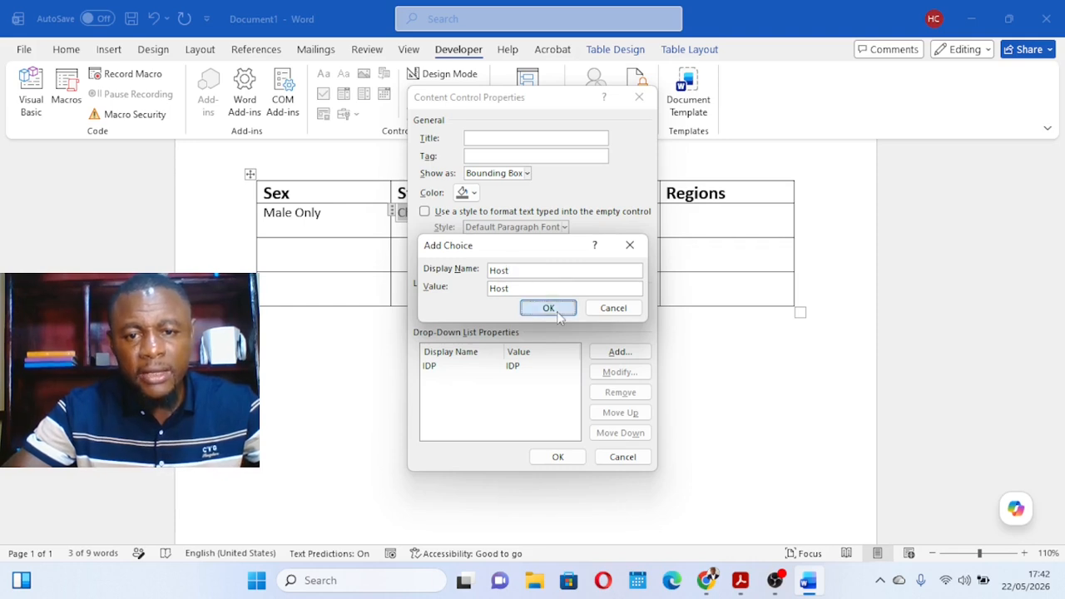
click(618, 351)
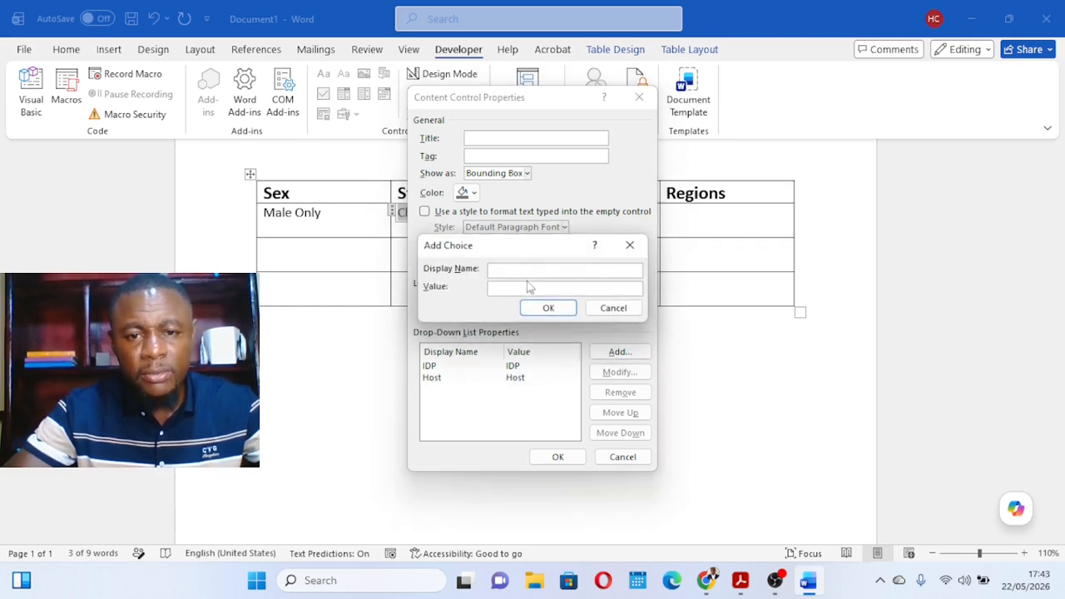
text(pwd)
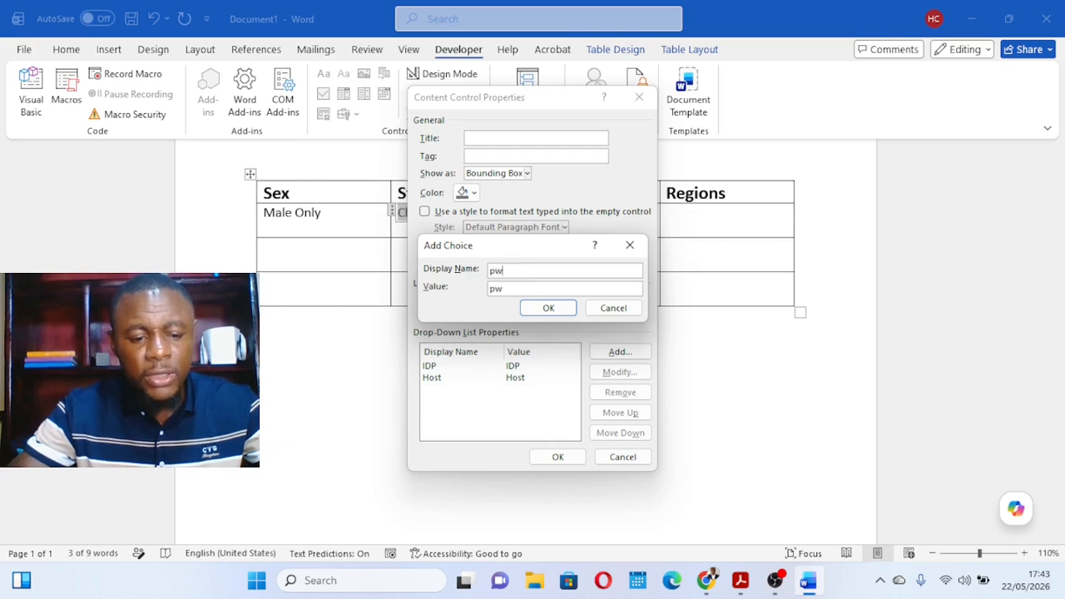
click(549, 308)
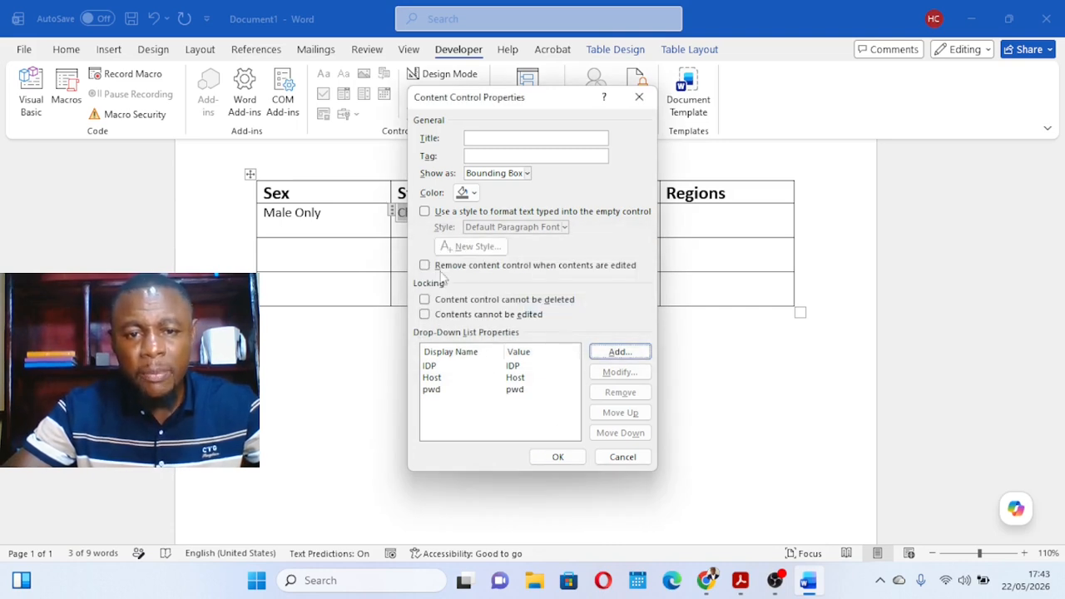
Set the Status content control's color to bright green and apply its properties
click(471, 194)
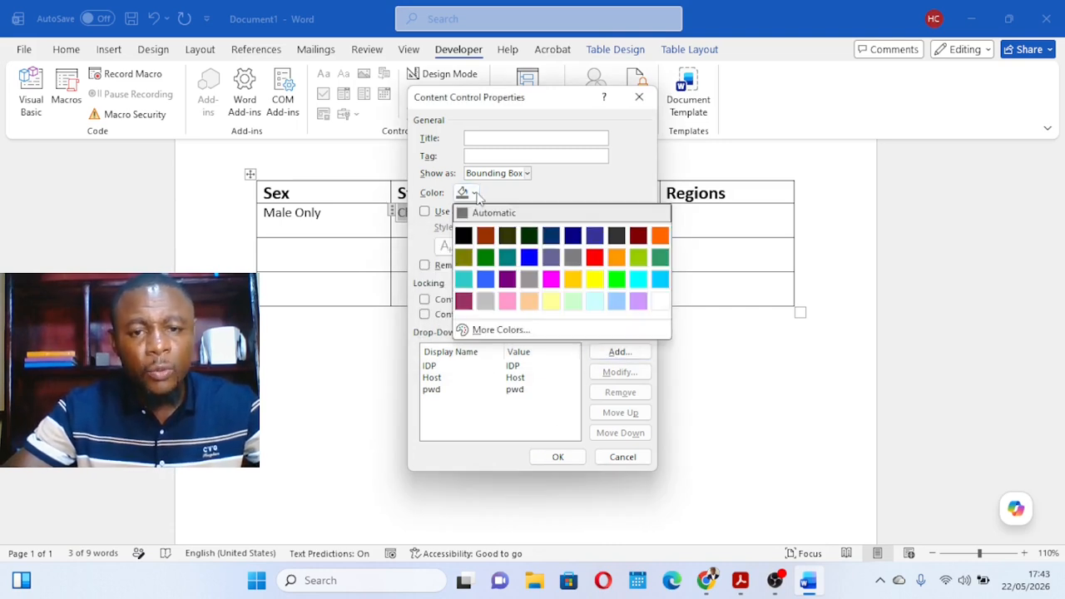
click(616, 280)
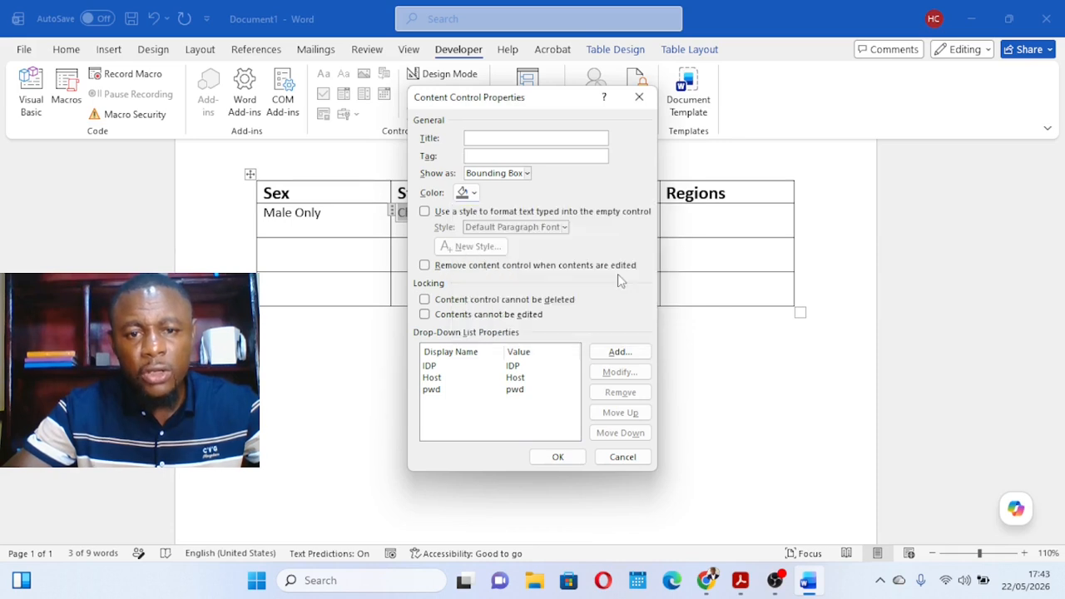
click(558, 458)
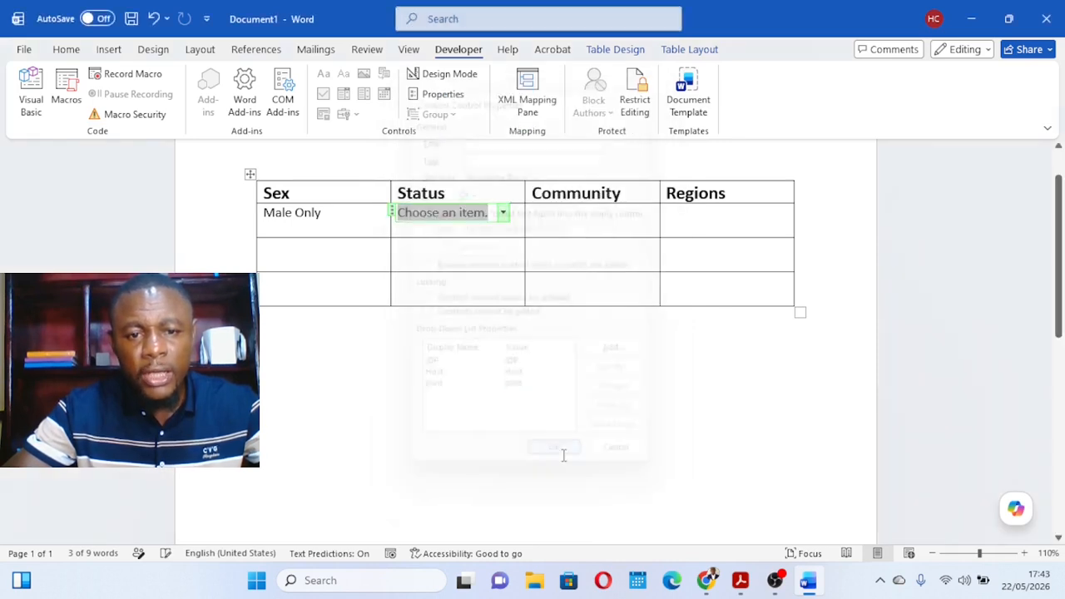
Try the Status drop-down by choosing Host, ending with pwd selected, and leave the control
click(502, 214)
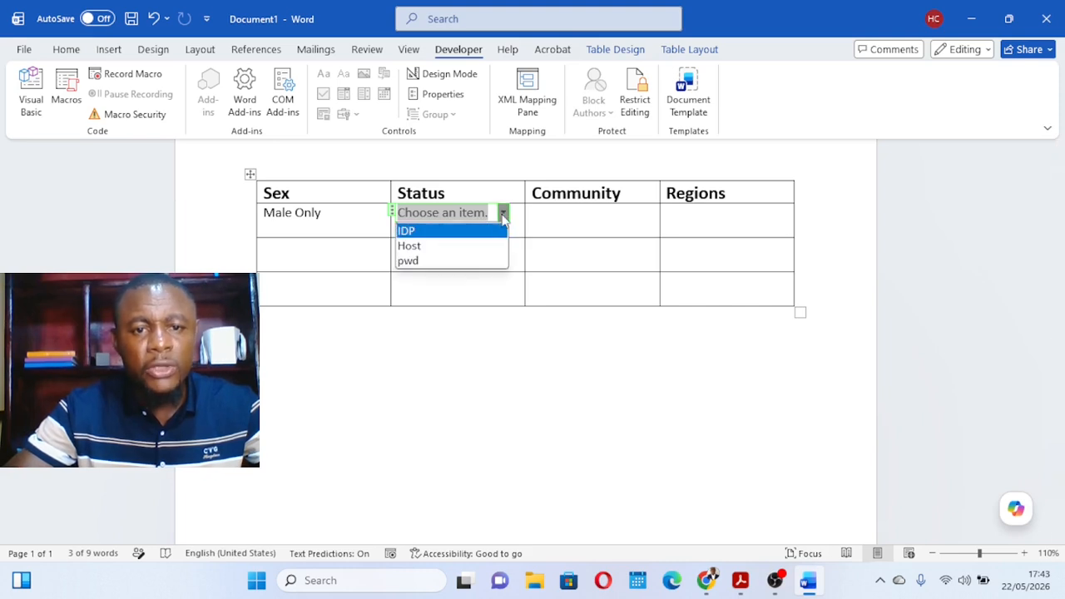
click(411, 248)
click(438, 213)
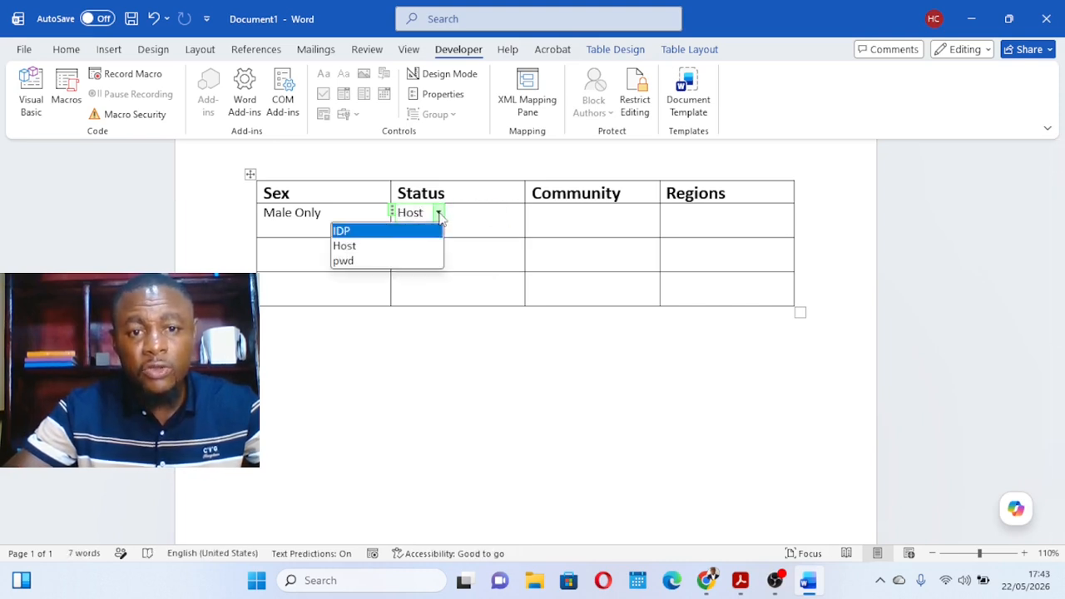
click(379, 262)
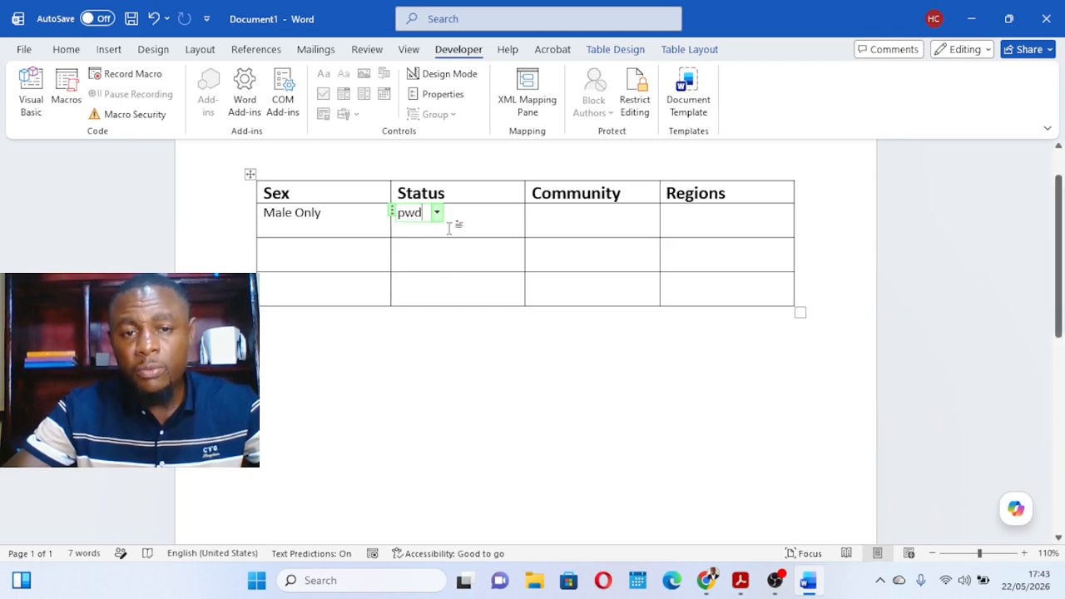
click(437, 252)
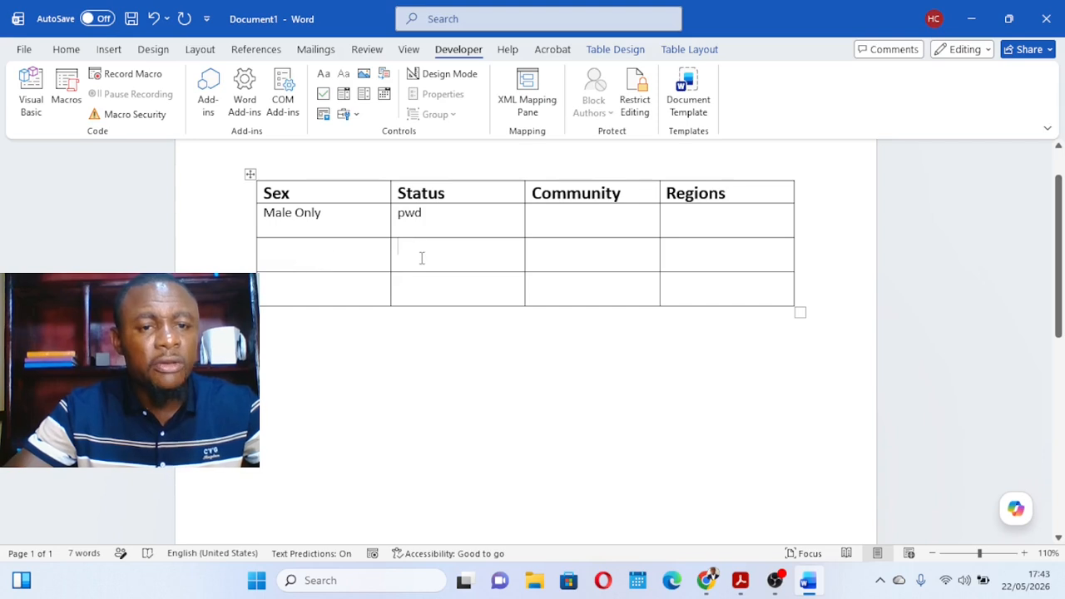
scroll(420, 258, down, 1)
scroll(420, 258, up, 1)
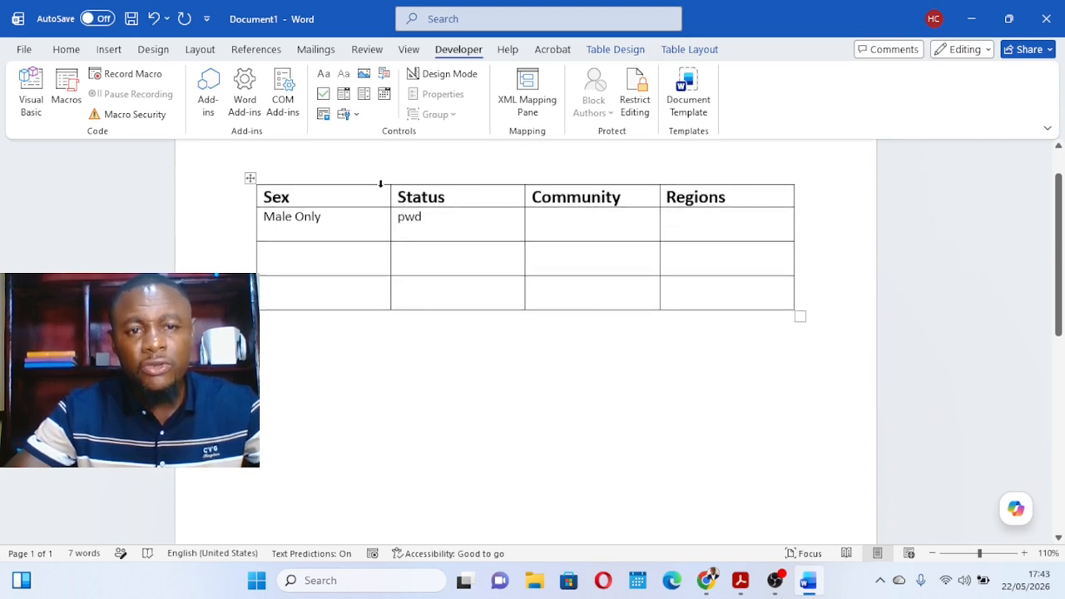